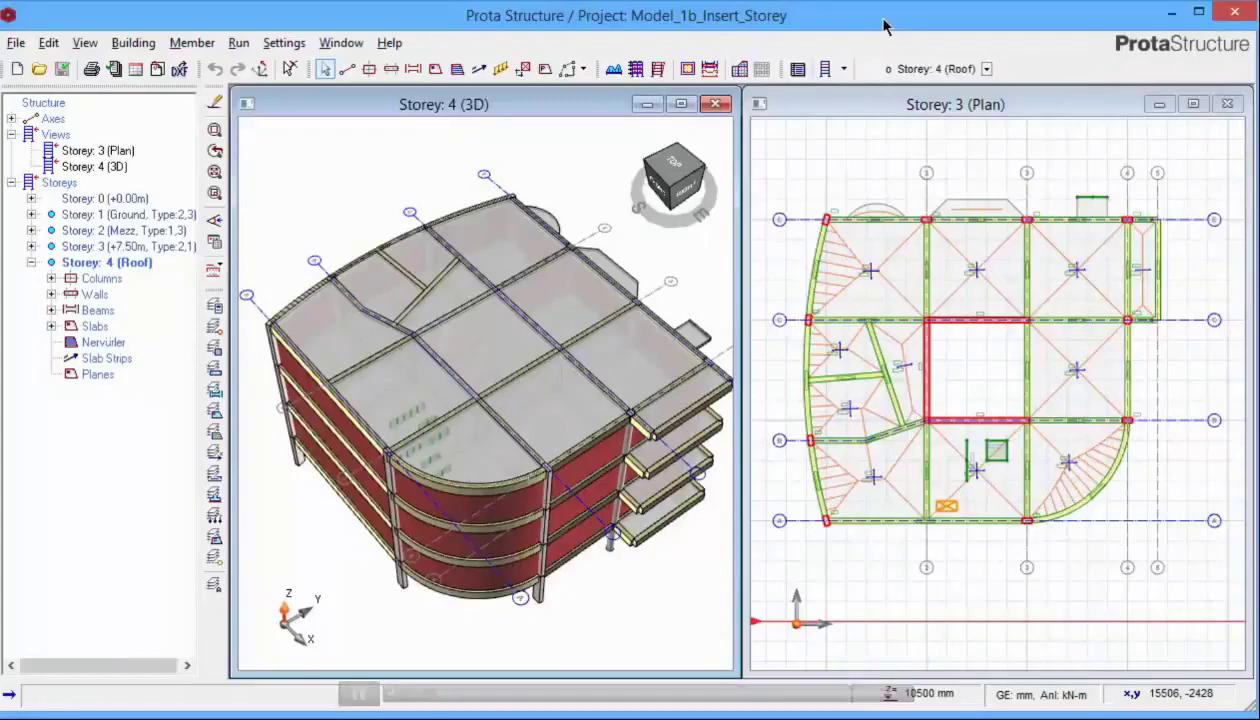
Open Building Analysis from the Run menu to see C30/37 concrete and Grade 500 rebar defaults.
{"action": "left_click", "coordinate": [239, 43]}
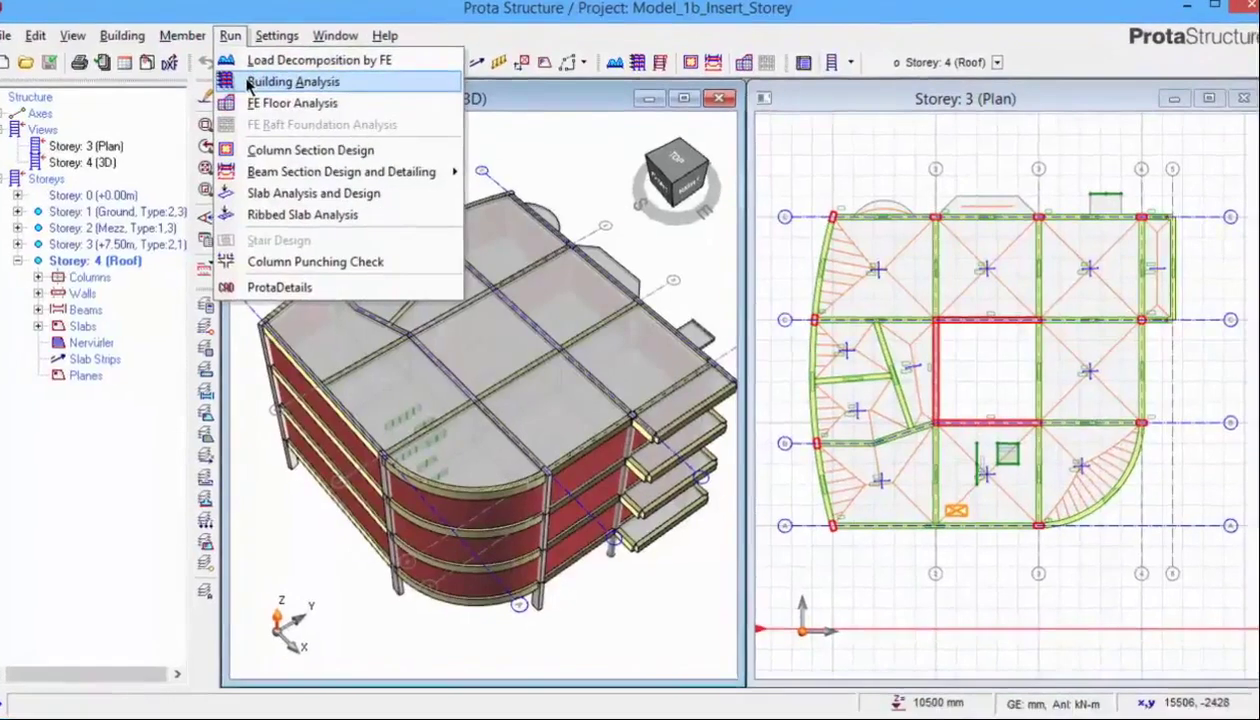
{"action": "left_click", "coordinate": [290, 88]}
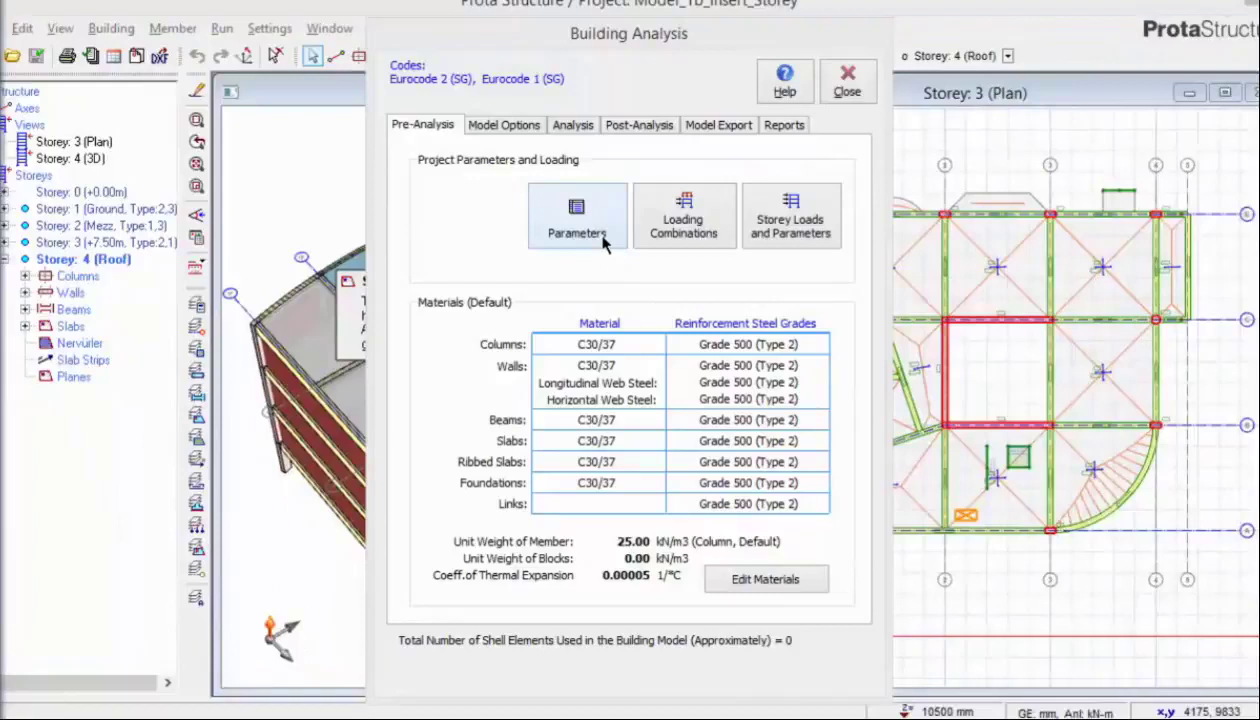
Check foundation soil values: allowable stress 200 kN/m2, subgrade coefficient 50000 kN/m3, with reference ranges.
{"action": "left_click", "coordinate": [604, 244]}
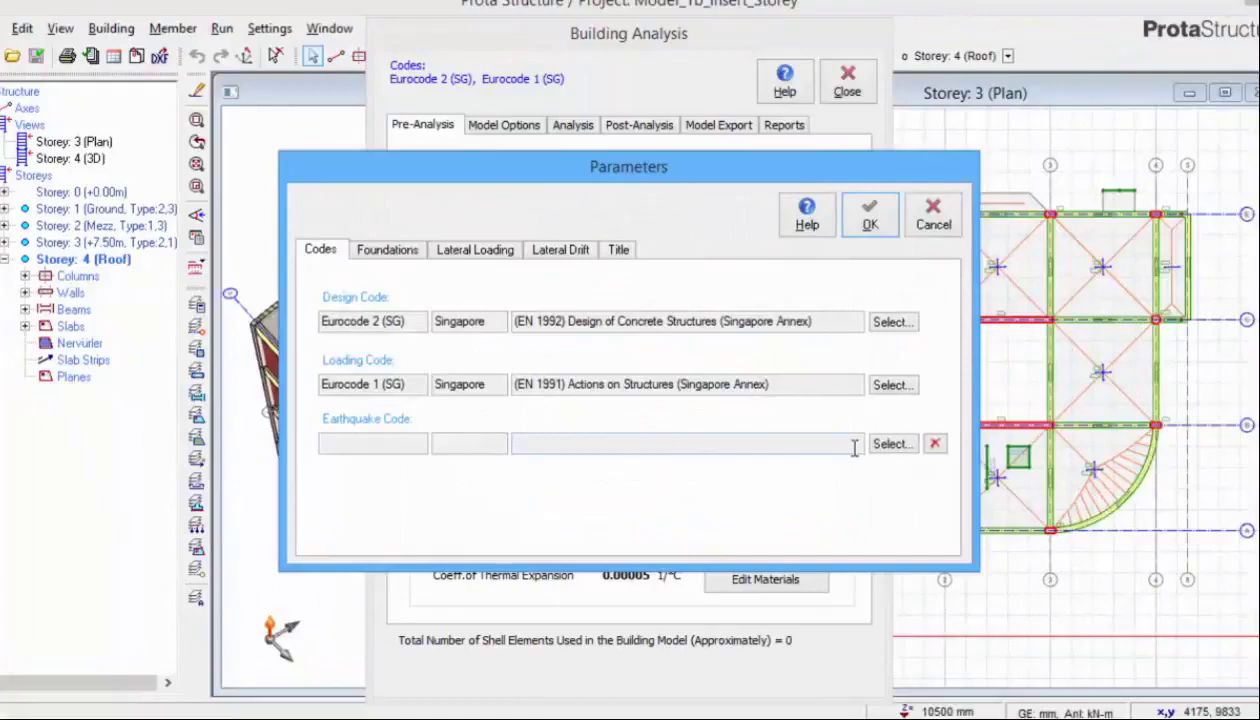
{"action": "left_click", "coordinate": [387, 250]}
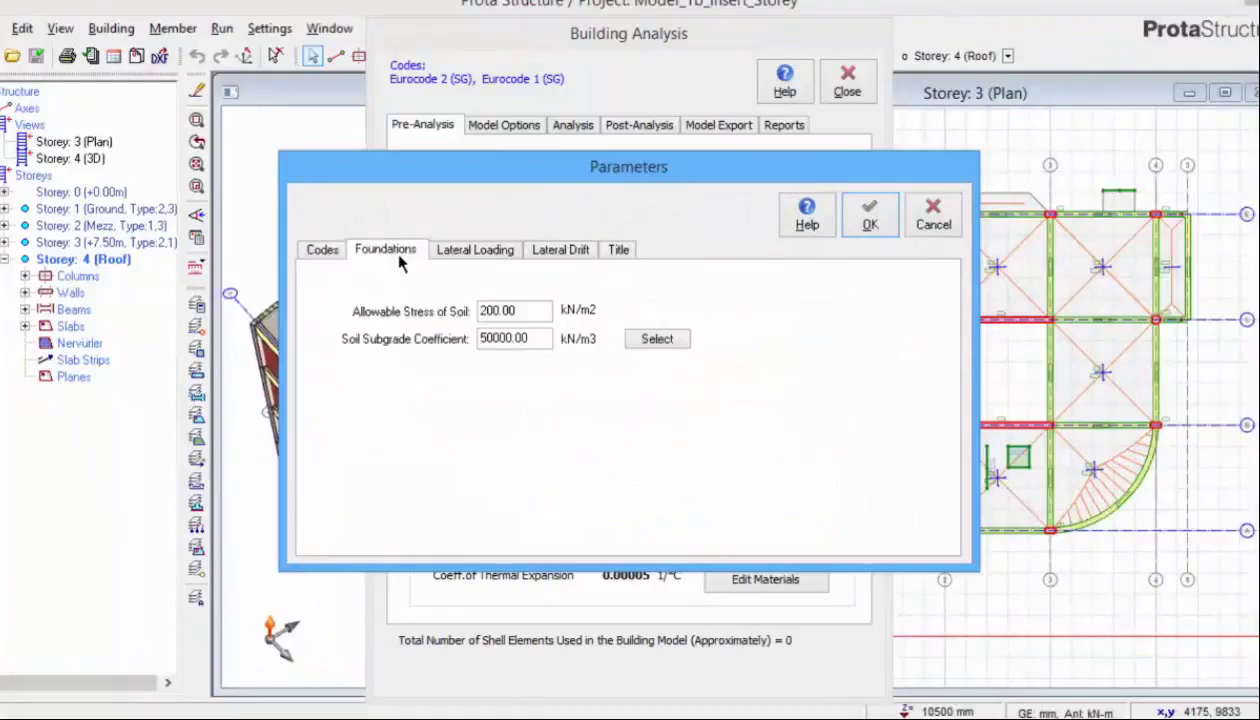
{"action": "left_click", "coordinate": [545, 314]}
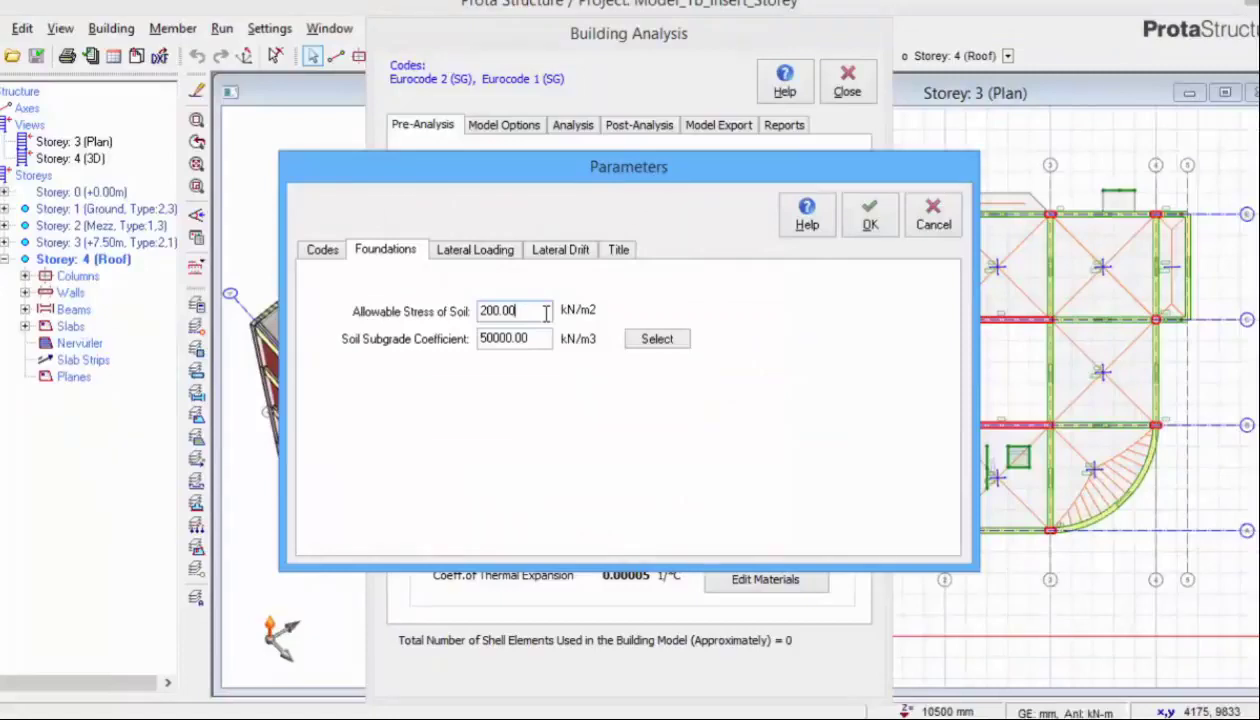
{"action": "left_click", "coordinate": [536, 339]}
{"action": "left_click", "coordinate": [658, 339]}
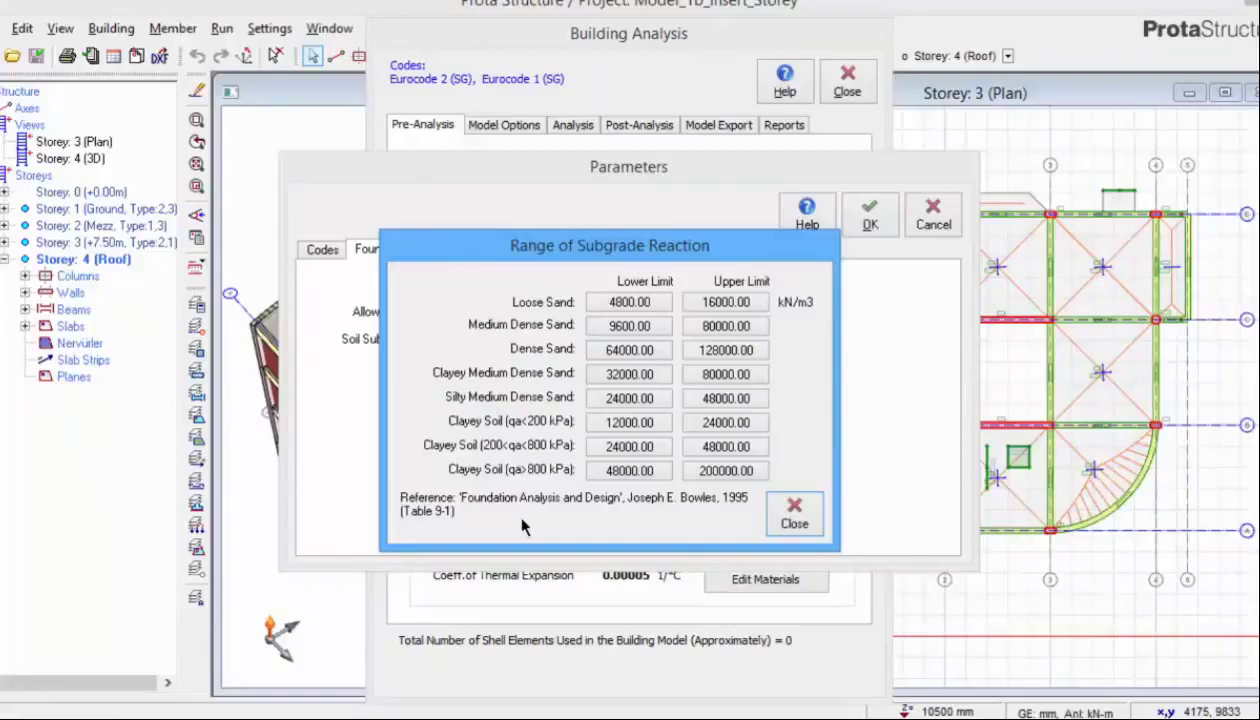
{"action": "key", "text": "Escape"}
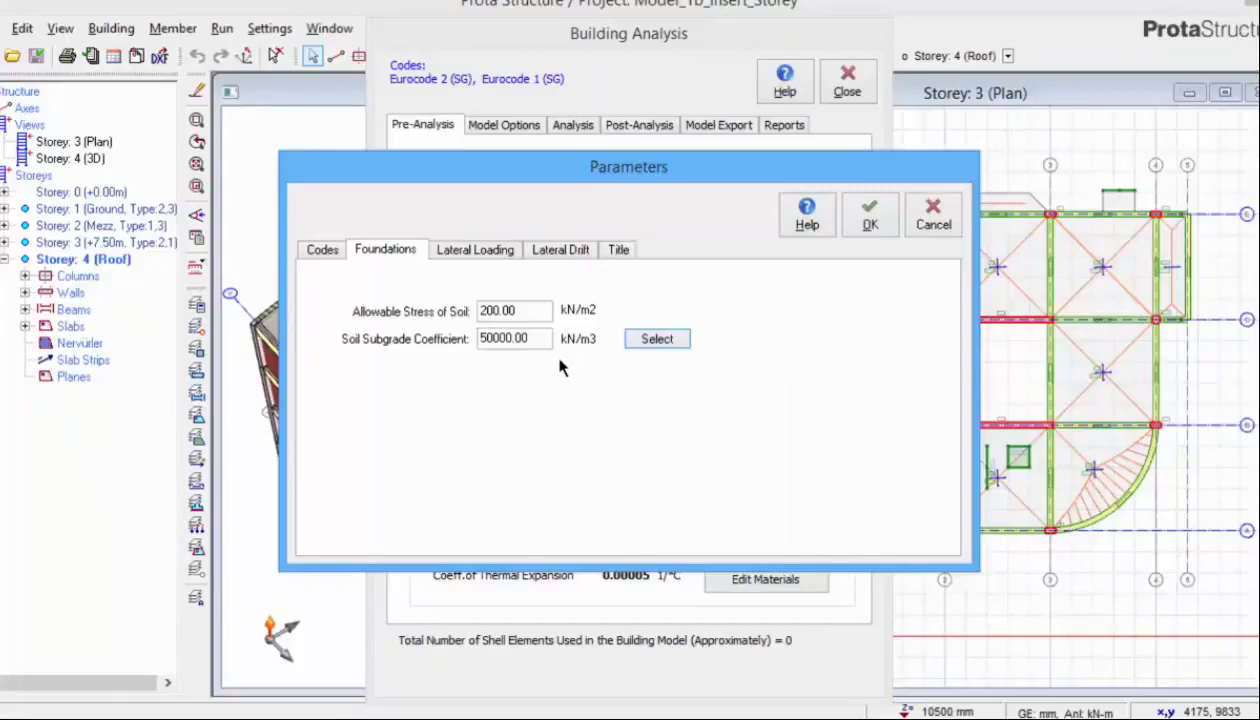
Apply notional loads at storey levels with a lateral load factor of 0.015.
{"action": "left_click", "coordinate": [492, 260]}
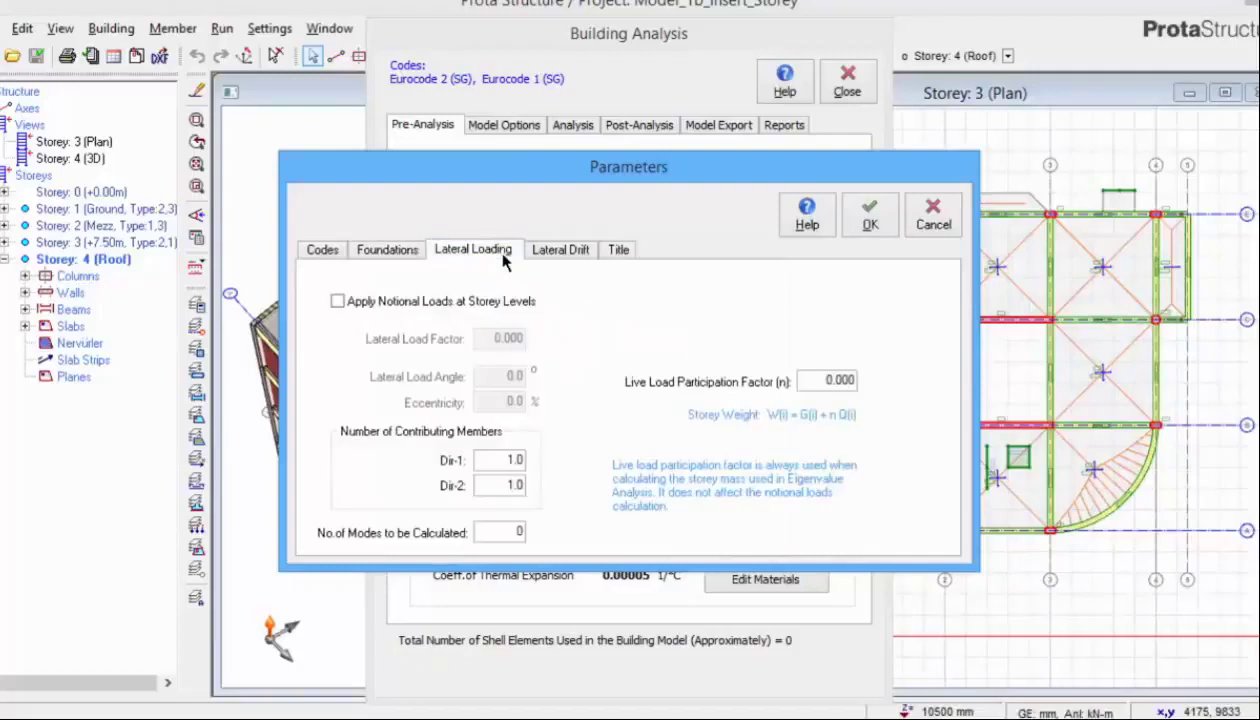
{"action": "left_click", "coordinate": [339, 304]}
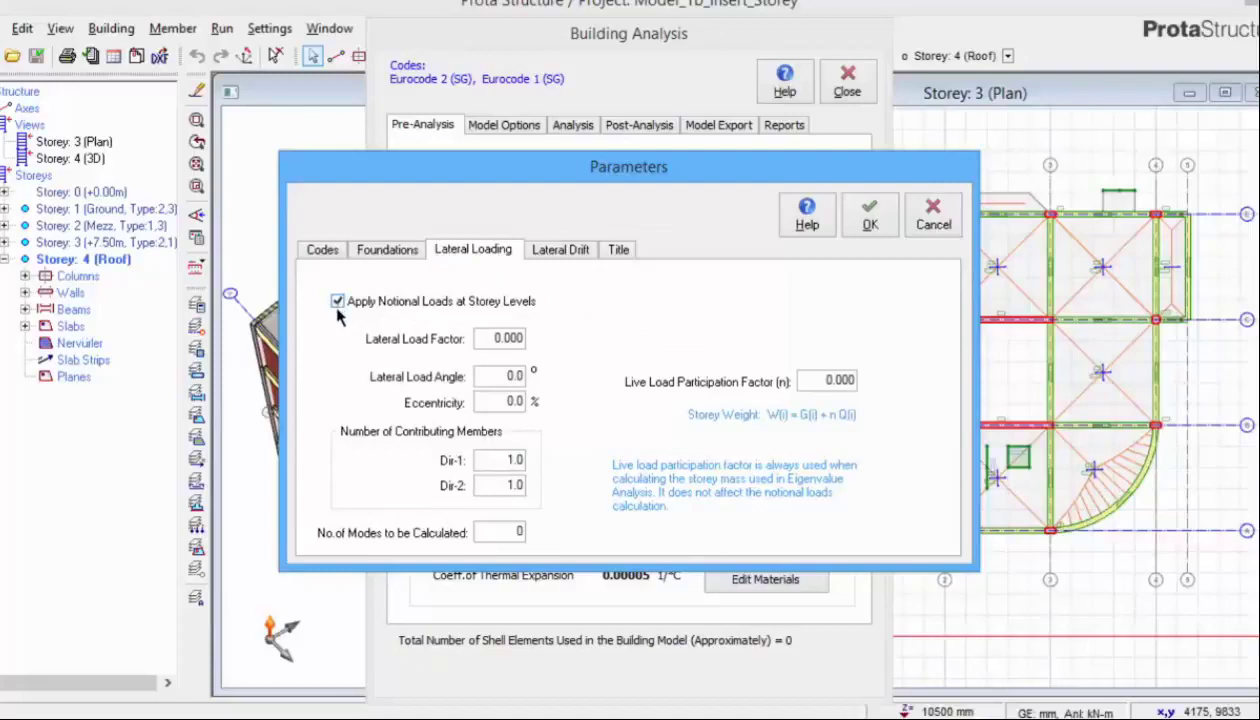
{"action": "key", "text": "Tab"}
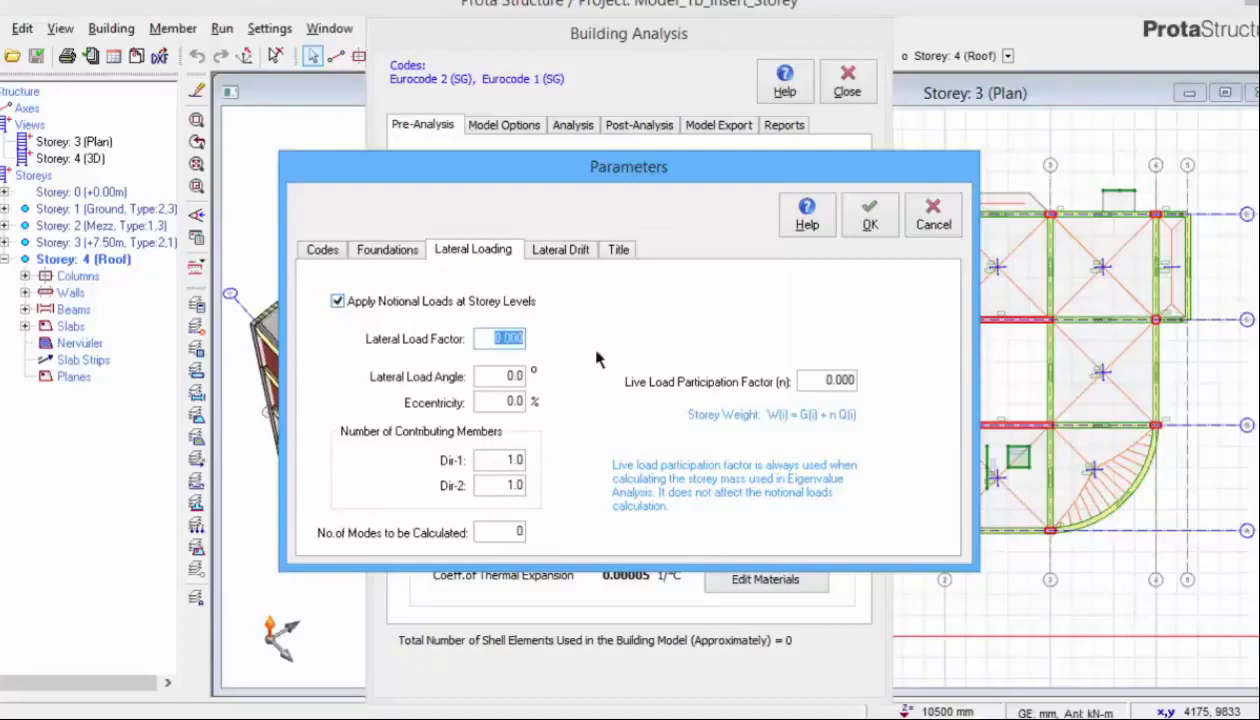
{"action": "type", "text": "0.015"}
{"action": "left_click", "coordinate": [522, 463]}
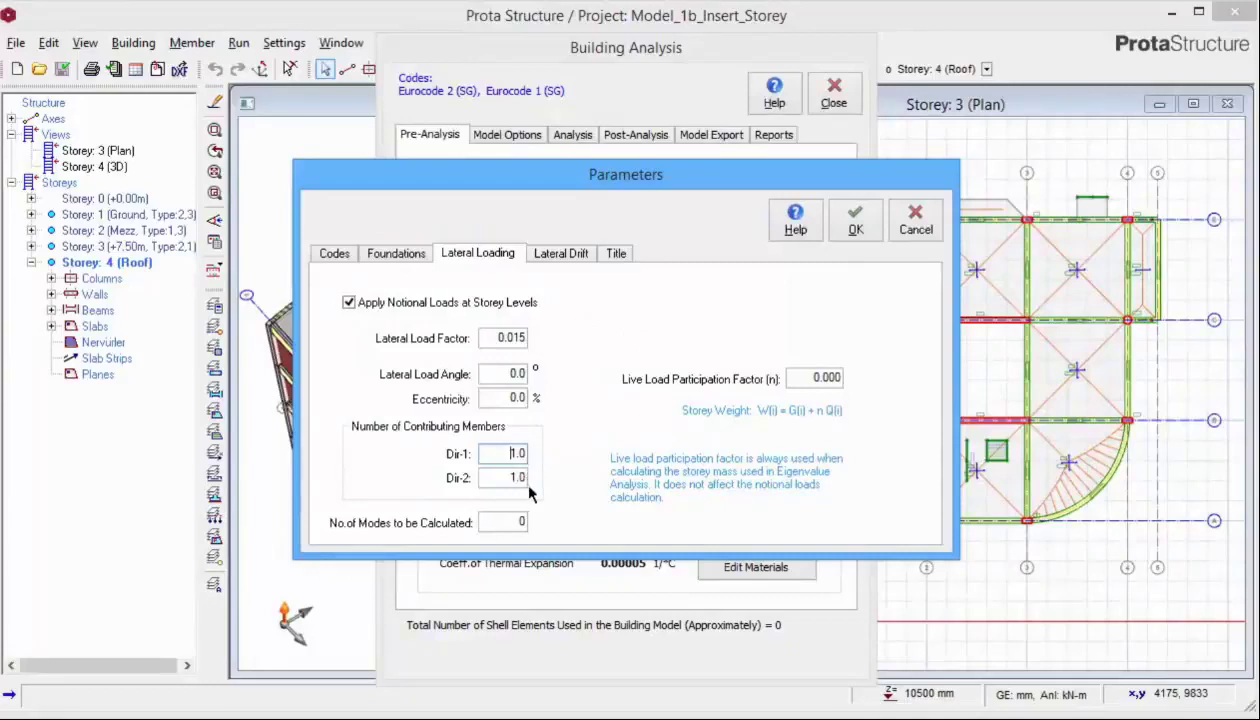
Review the live load participation factor and the number of modes to calculate.
{"action": "double_click", "coordinate": [822, 378]}
{"action": "double_click", "coordinate": [515, 521]}
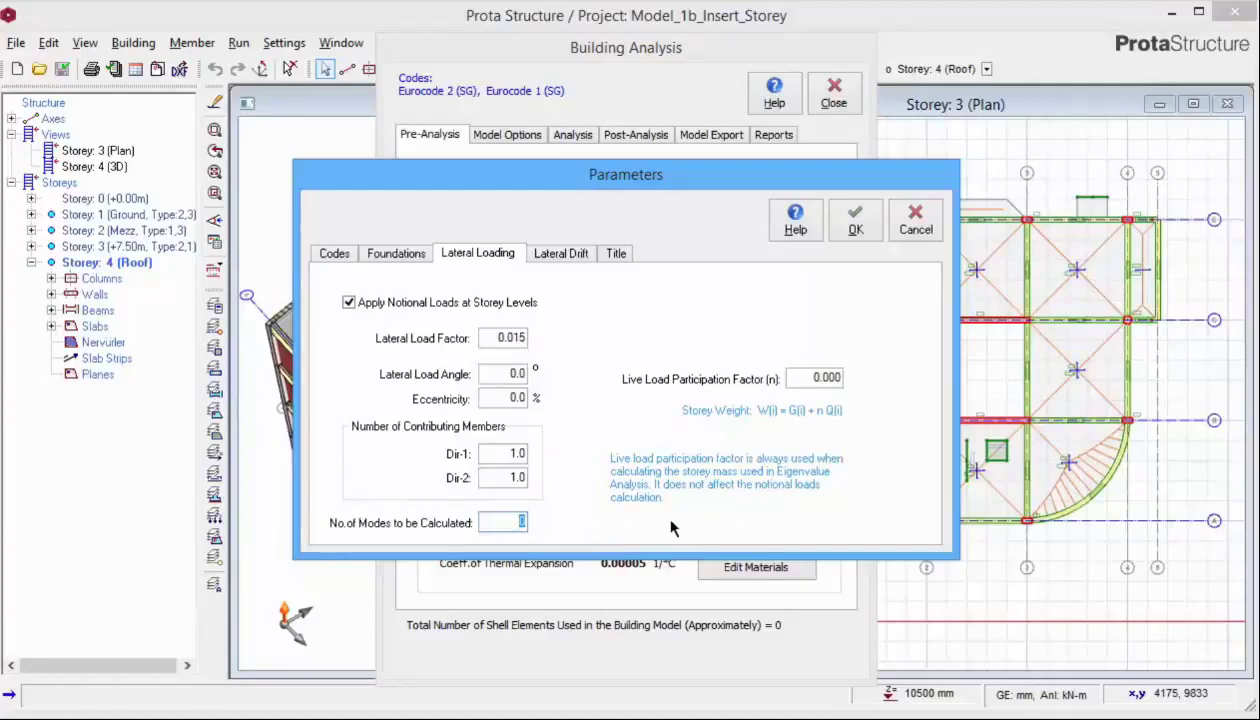
{"action": "left_click", "coordinate": [560, 253]}
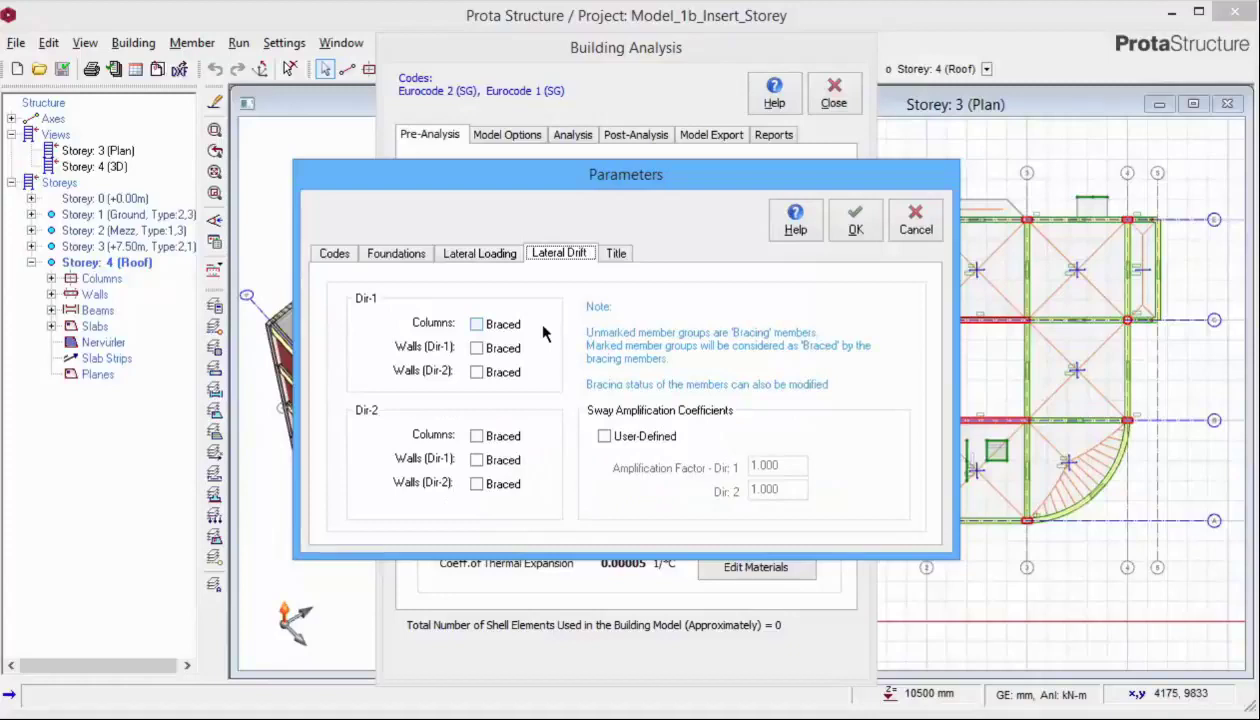
Mark Dir-1 columns, Dir-1 walls (Dir-2), Dir-2 columns and Dir-2 walls (Dir-1) as braced.
{"action": "left_click", "coordinate": [476, 325]}
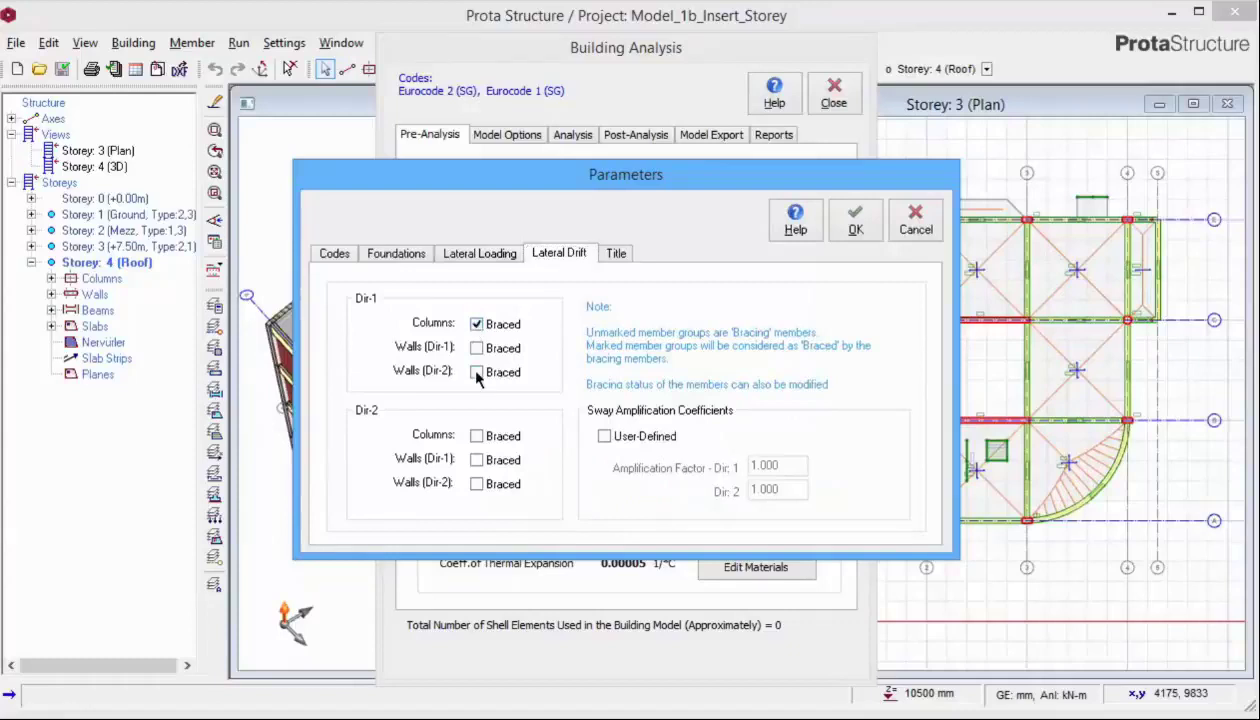
{"action": "left_click", "coordinate": [476, 373]}
{"action": "left_click", "coordinate": [476, 437]}
{"action": "left_click", "coordinate": [476, 460]}
Review the project title fields, accept the parameters, and open the empty Load Combination Editor.
{"action": "left_click", "coordinate": [614, 254]}
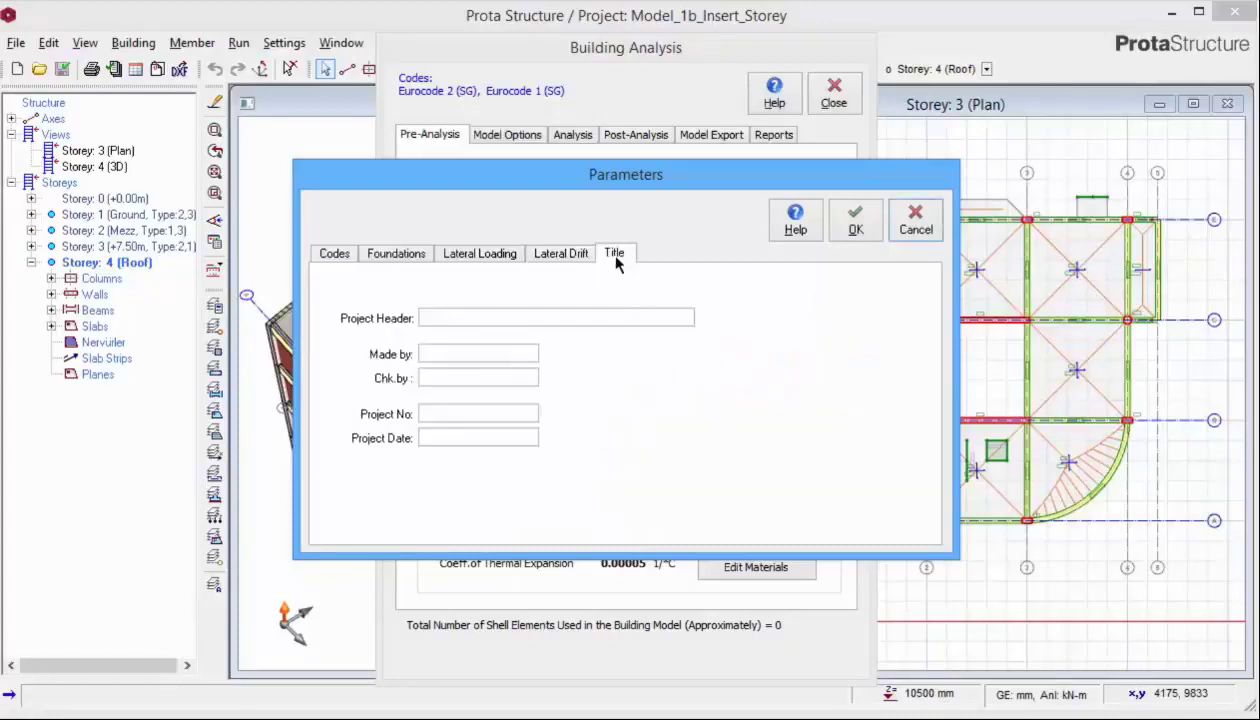
{"action": "left_click", "coordinate": [608, 318]}
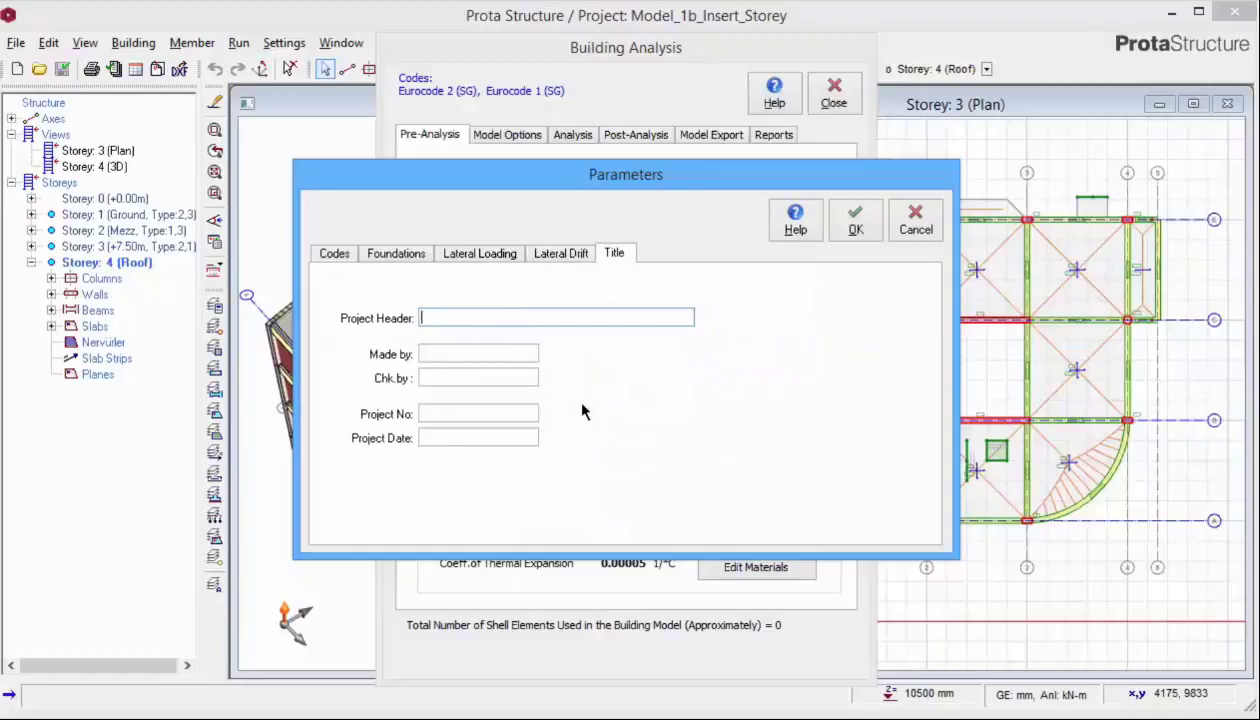
{"action": "left_click", "coordinate": [855, 233]}
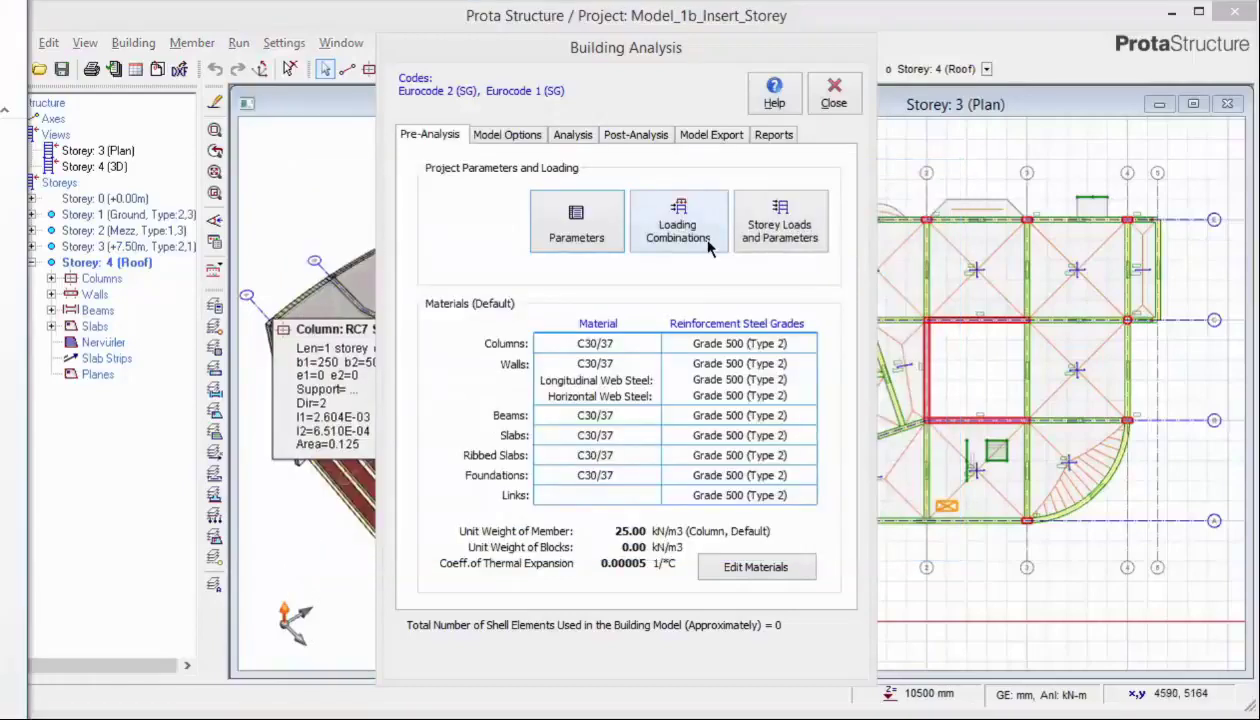
{"action": "left_click", "coordinate": [709, 248]}
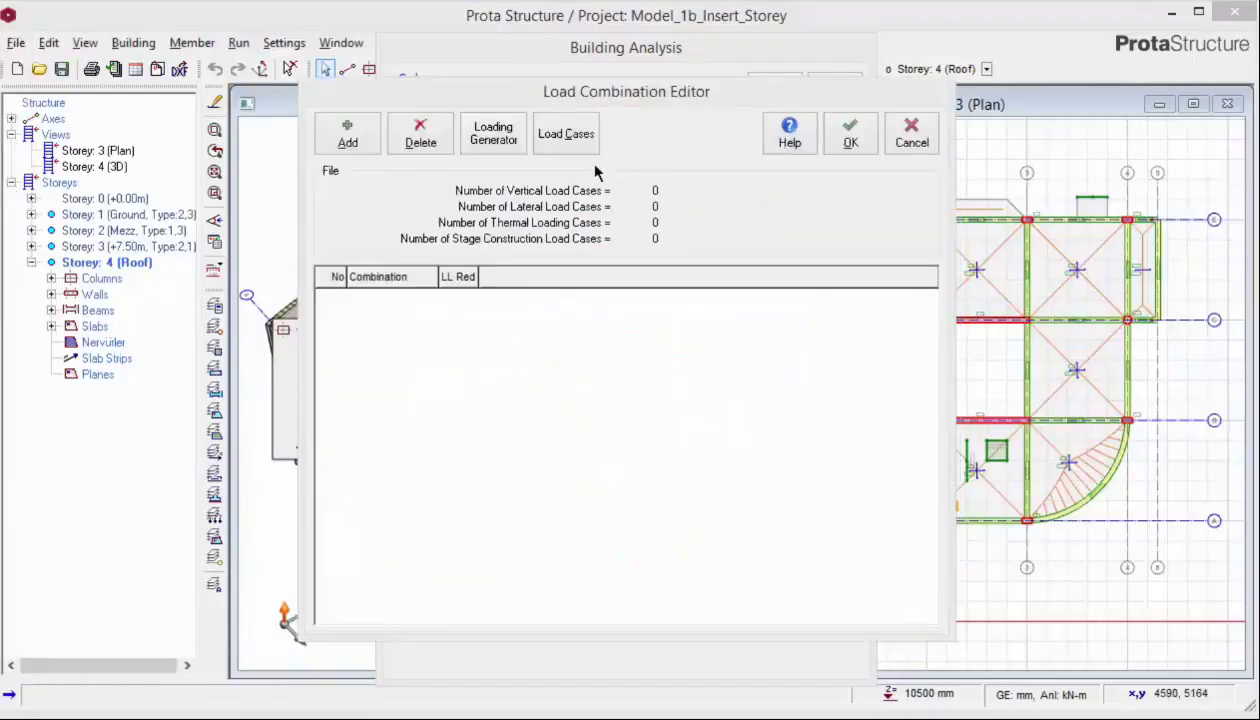
Generate 15 combinations using all pattern live load templates with direction-dependent pattern loading.
{"action": "left_click", "coordinate": [493, 140]}
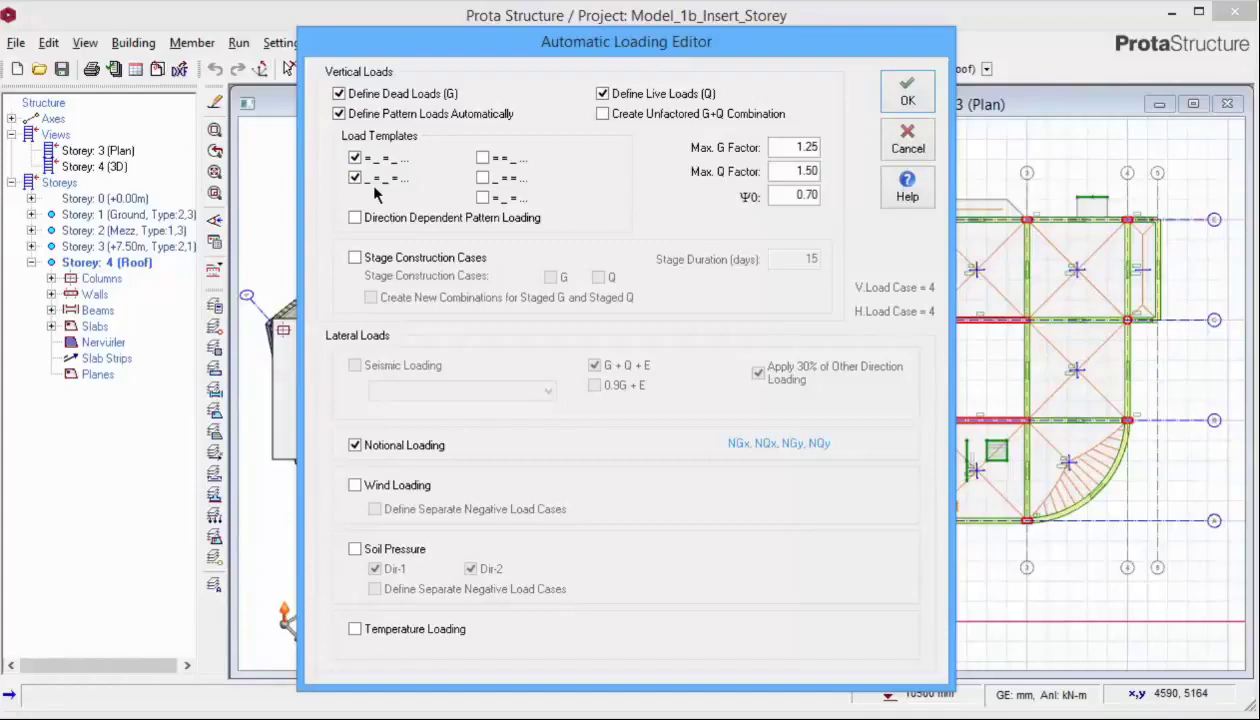
{"action": "left_click", "coordinate": [482, 160]}
{"action": "left_click", "coordinate": [482, 177]}
{"action": "left_click", "coordinate": [482, 197]}
{"action": "left_click", "coordinate": [354, 218]}
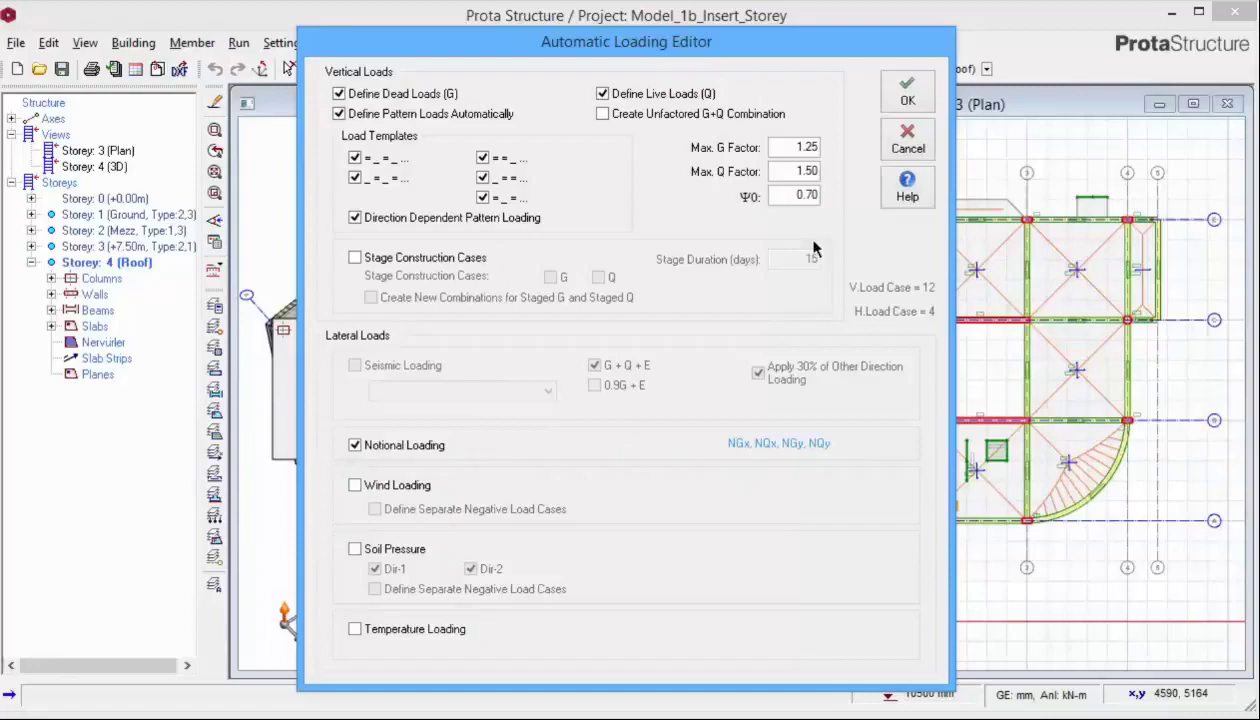
{"action": "left_click", "coordinate": [908, 97]}
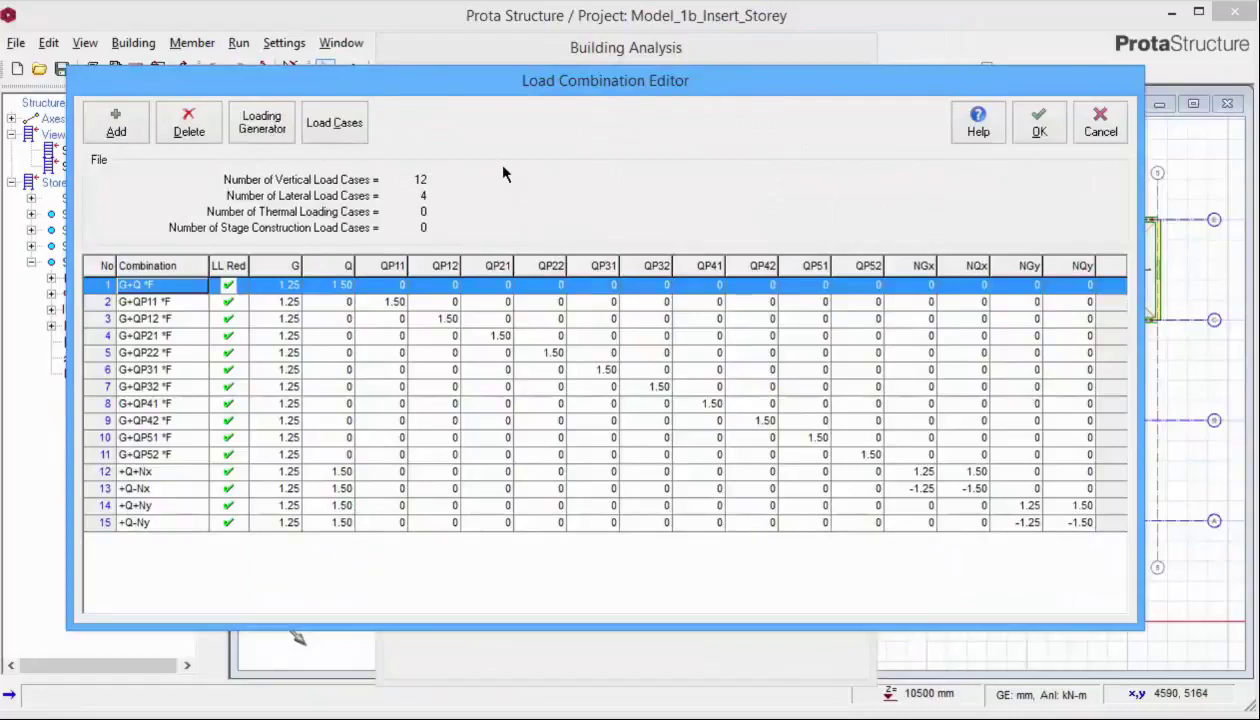
Review the 16 load cases, including QP11 and QP52, and close the list unchanged.
{"action": "left_click", "coordinate": [347, 137]}
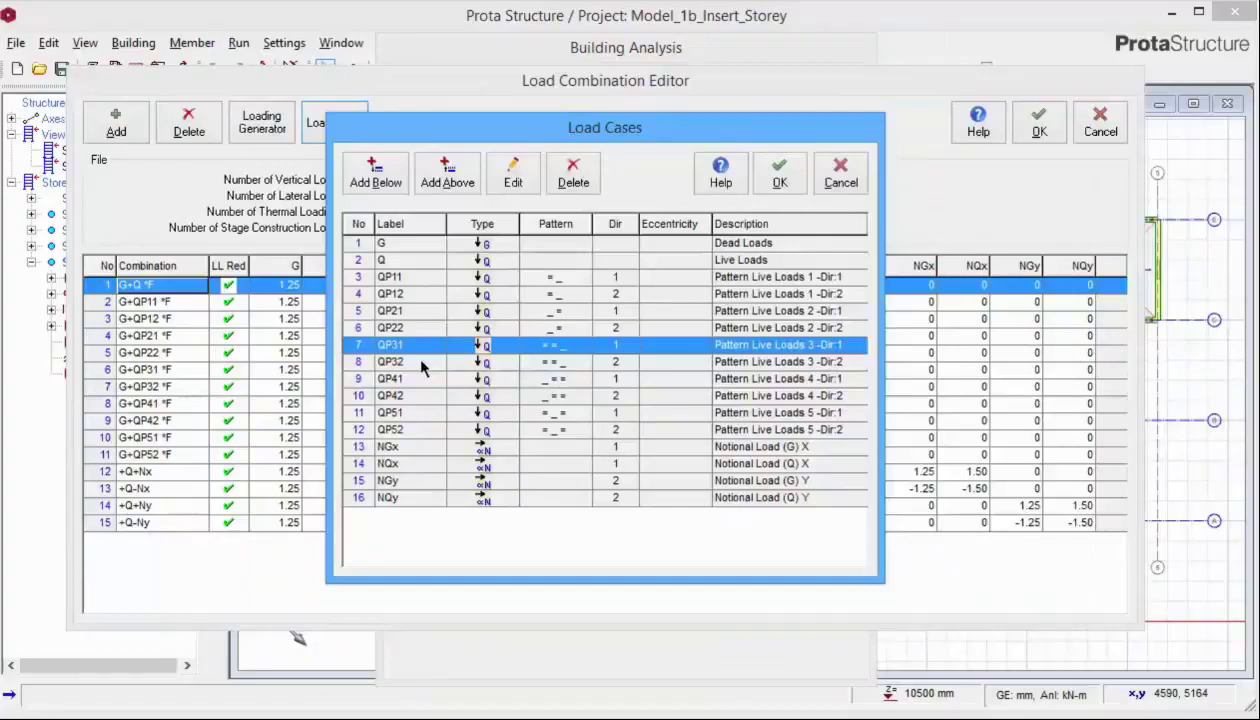
{"action": "left_click", "coordinate": [422, 361]}
{"action": "left_click", "coordinate": [424, 280]}
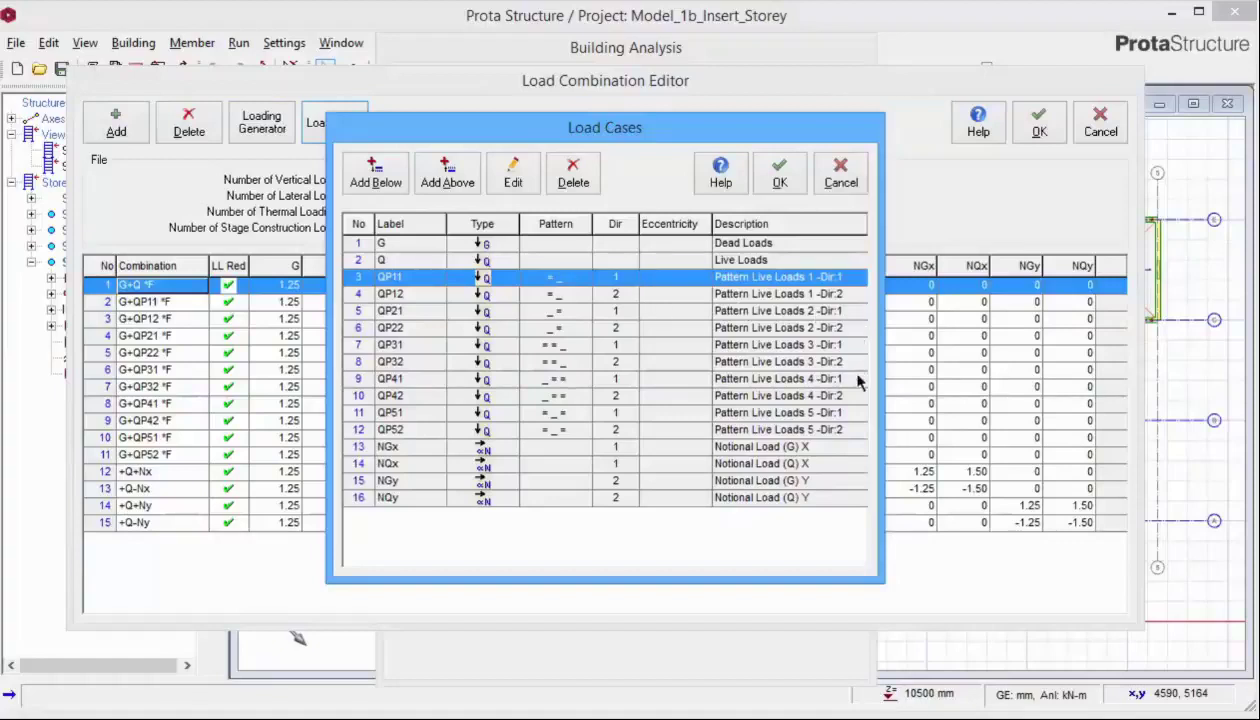
{"action": "left_click", "coordinate": [842, 430]}
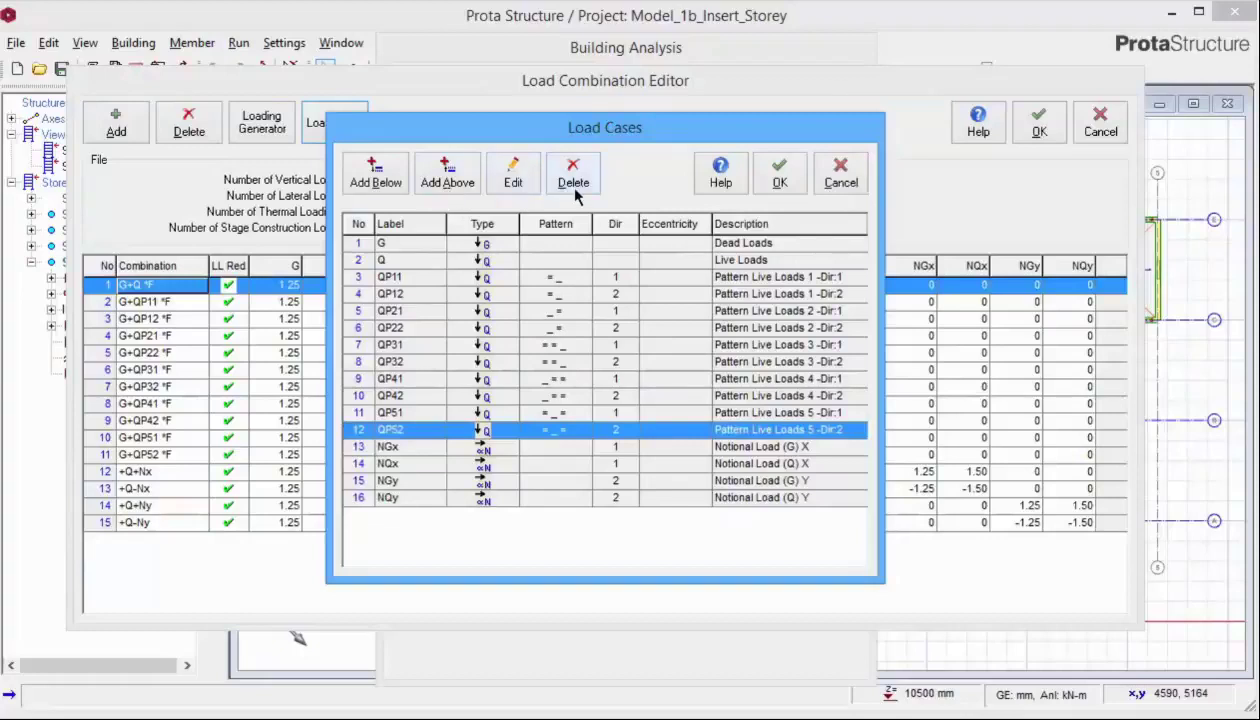
{"action": "left_click", "coordinate": [834, 192]}
Review the G+Q and pattern combinations G+QP11 through G+QP52.
{"action": "left_click", "coordinate": [196, 304]}
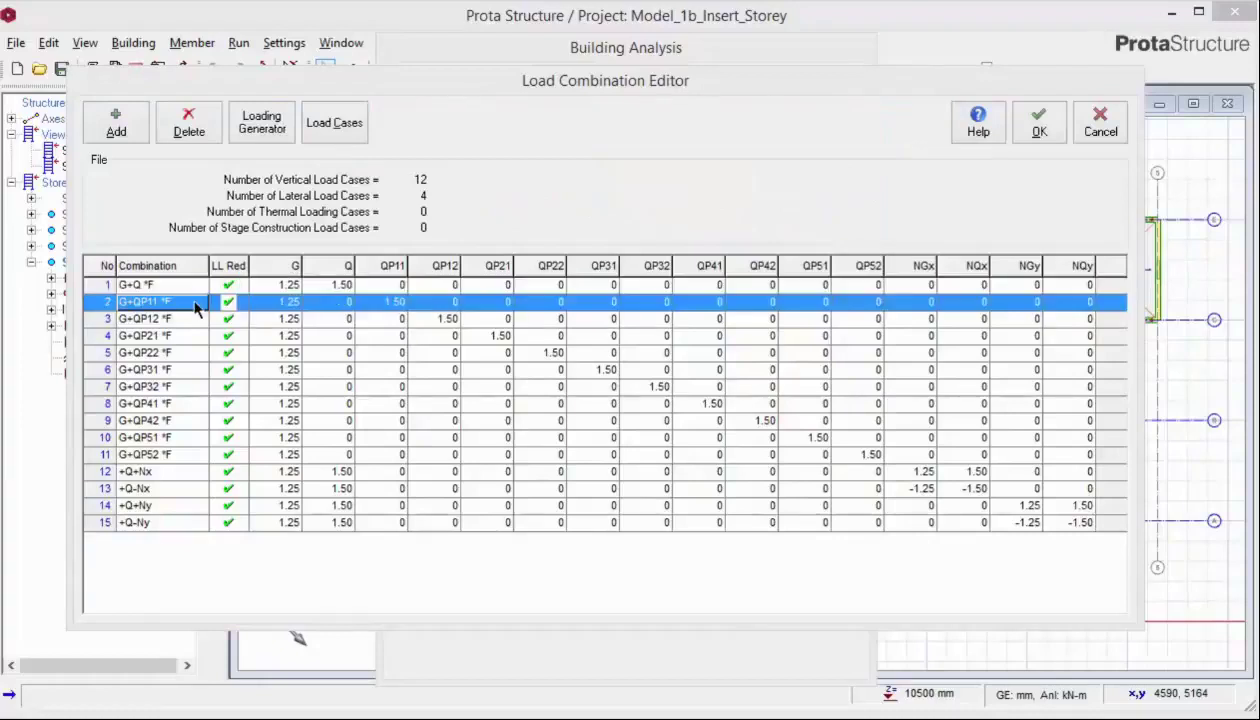
{"action": "left_click", "coordinate": [196, 320]}
{"action": "left_click", "coordinate": [197, 336]}
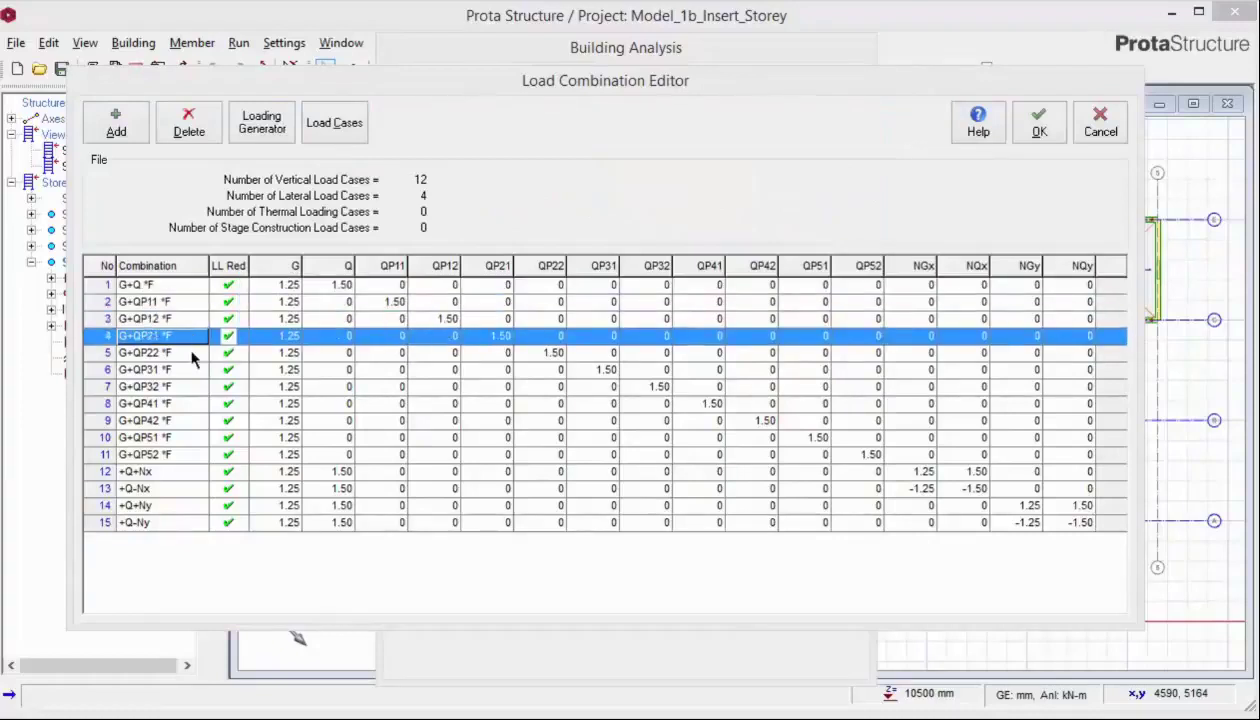
{"action": "left_click", "coordinate": [193, 355]}
{"action": "left_click", "coordinate": [193, 287]}
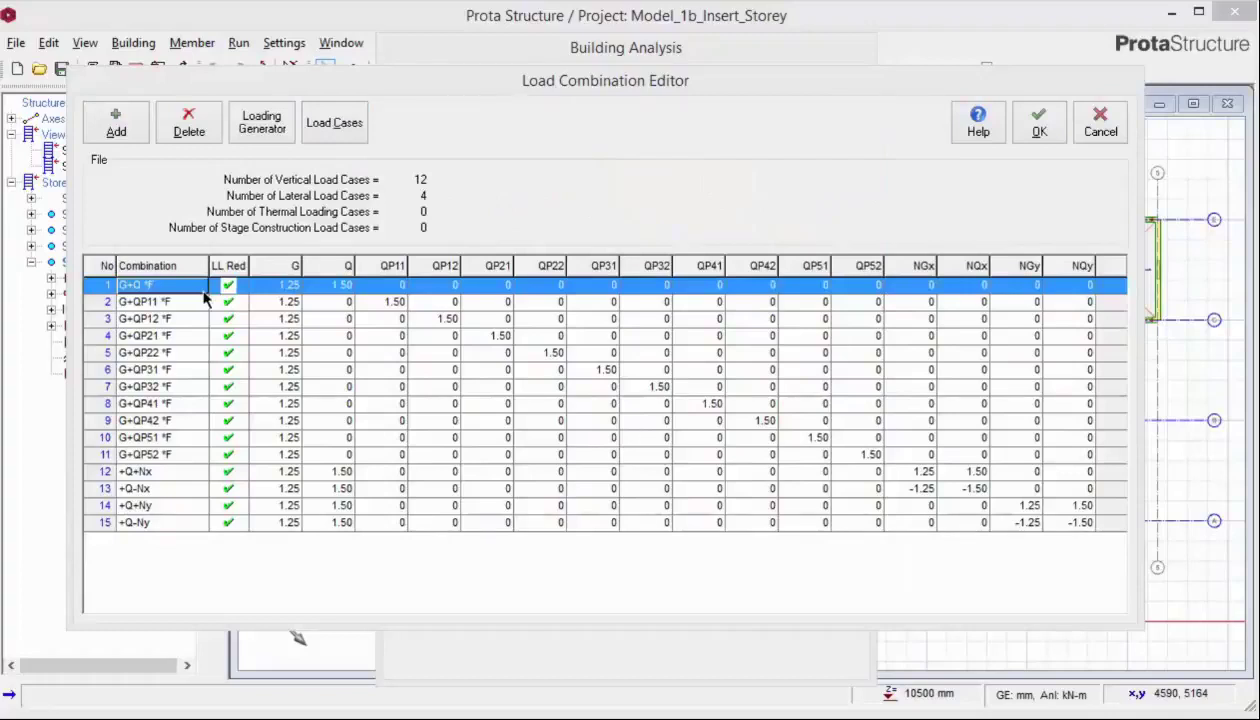
{"action": "left_click", "coordinate": [202, 306]}
{"action": "left_click", "coordinate": [200, 438]}
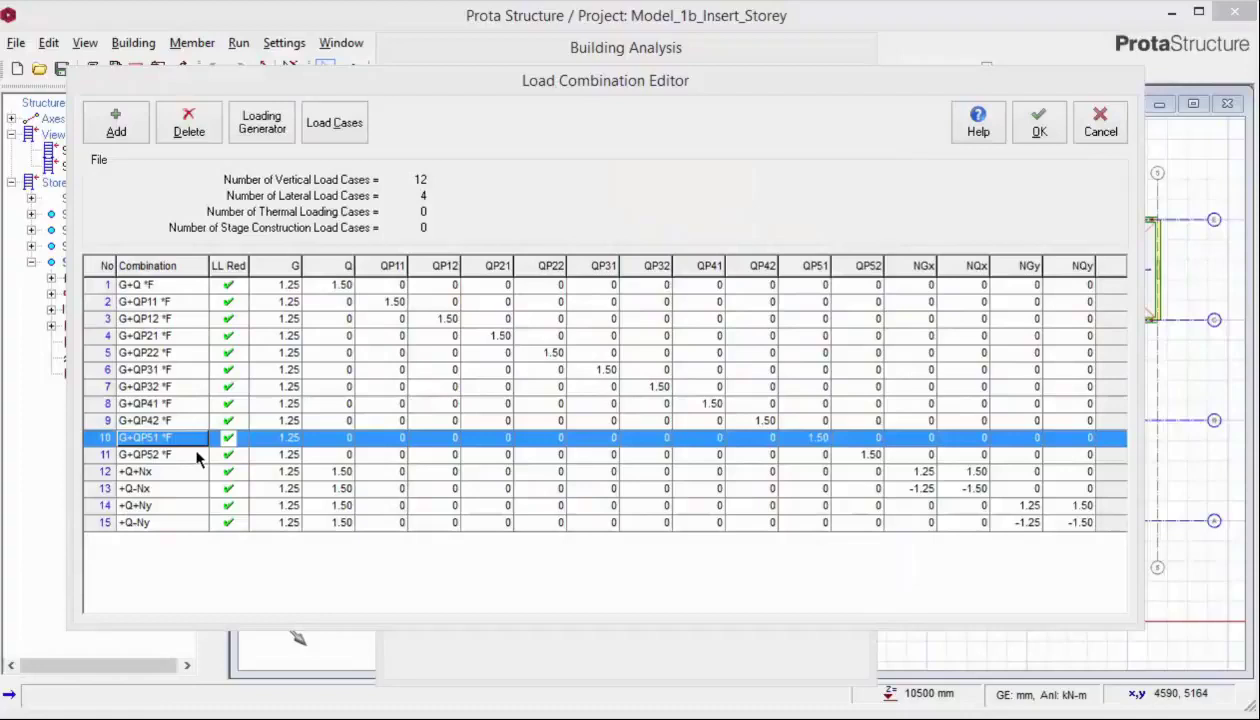
{"action": "left_click", "coordinate": [203, 455]}
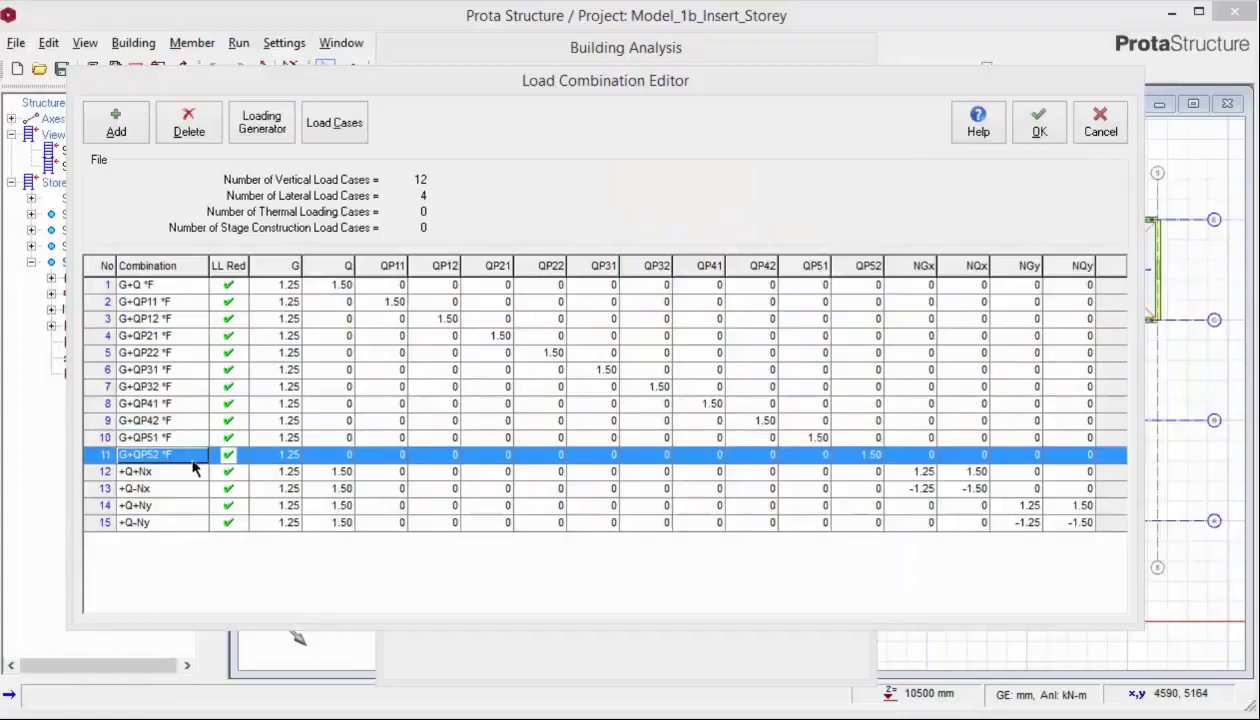
Prefix G to combinations 12–15, naming them G+Q+Nx, G+Q-Nx, G+Q+Ny and G+Q-Ny.
{"action": "left_click", "coordinate": [121, 474]}
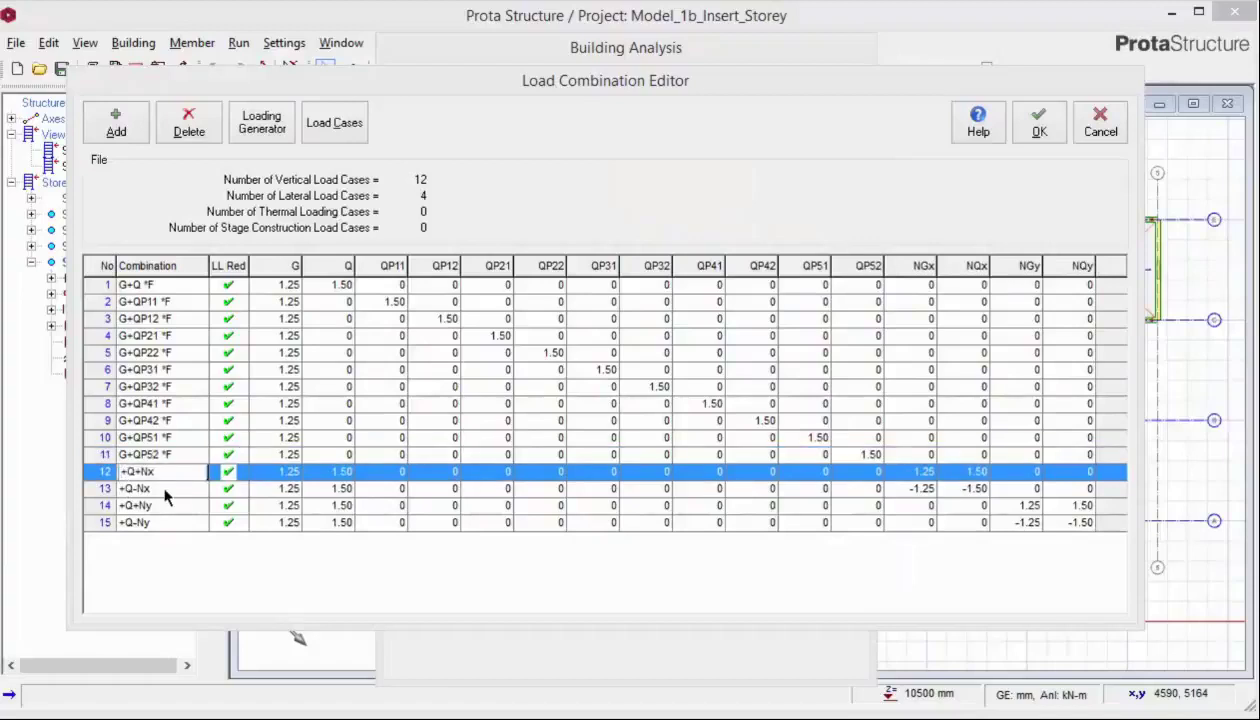
{"action": "type", "text": "G"}
{"action": "left_click", "coordinate": [122, 490]}
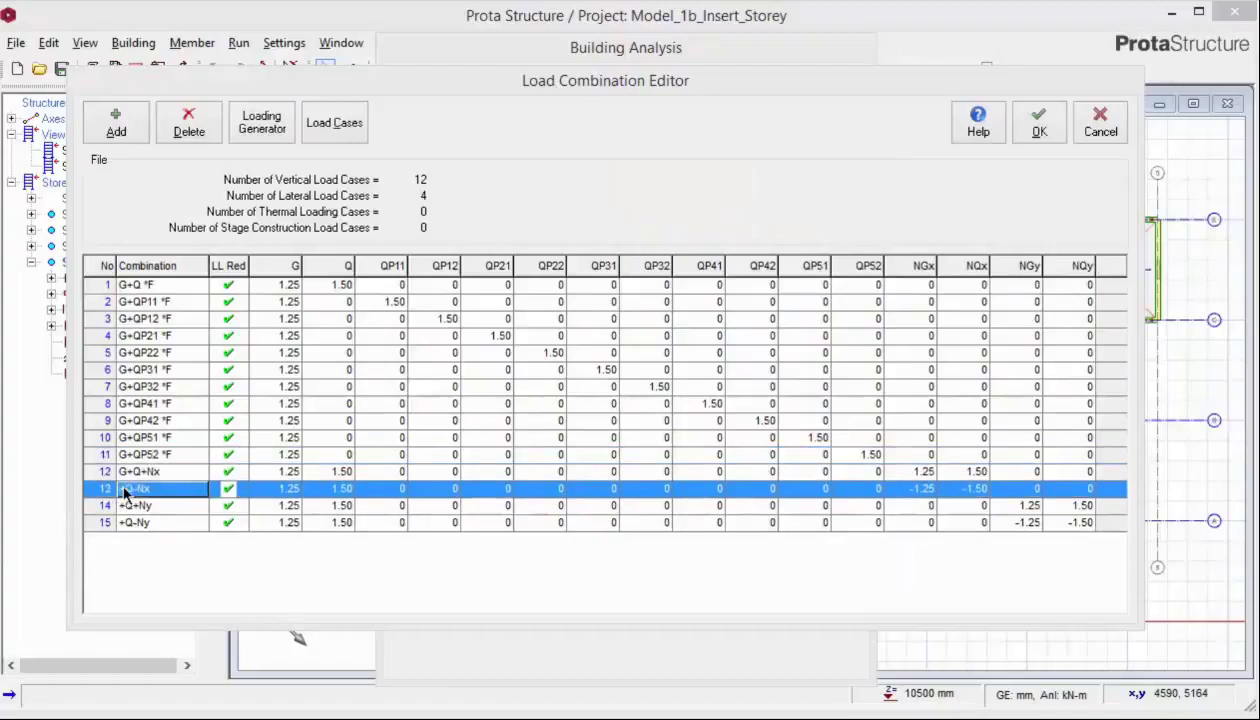
{"action": "type", "text": "G"}
{"action": "left_click", "coordinate": [122, 506]}
{"action": "type", "text": "G"}
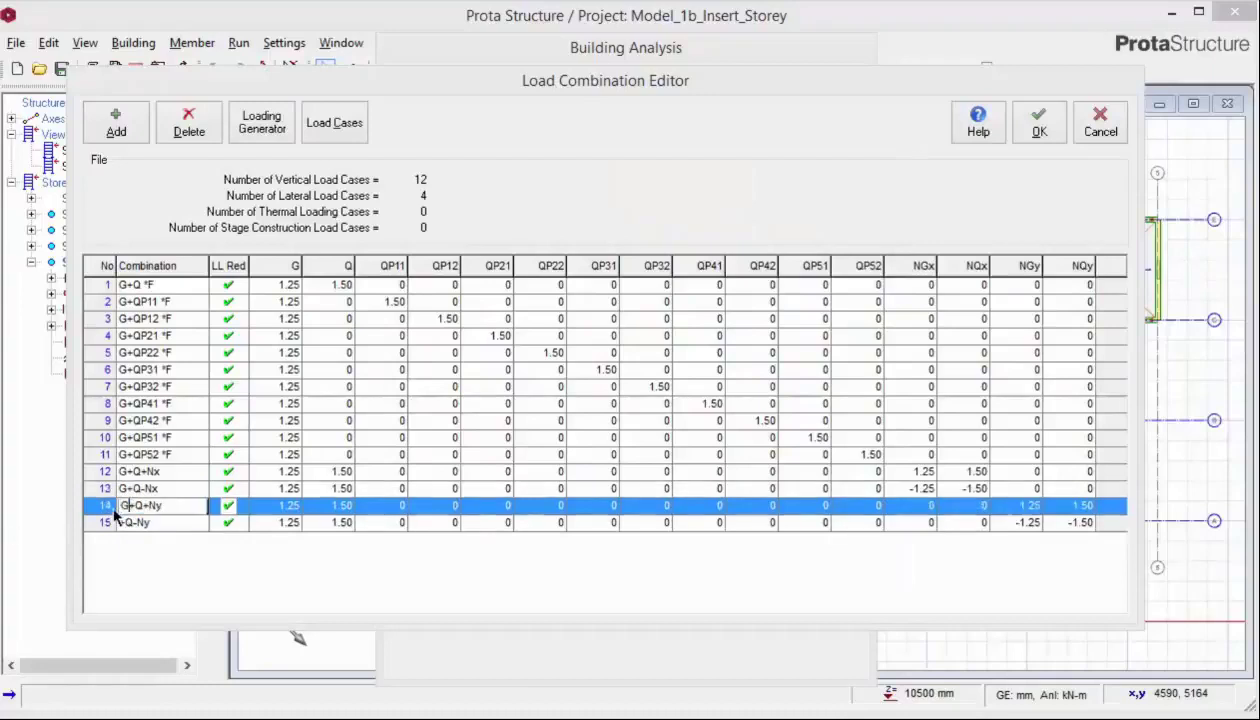
{"action": "left_click", "coordinate": [121, 524]}
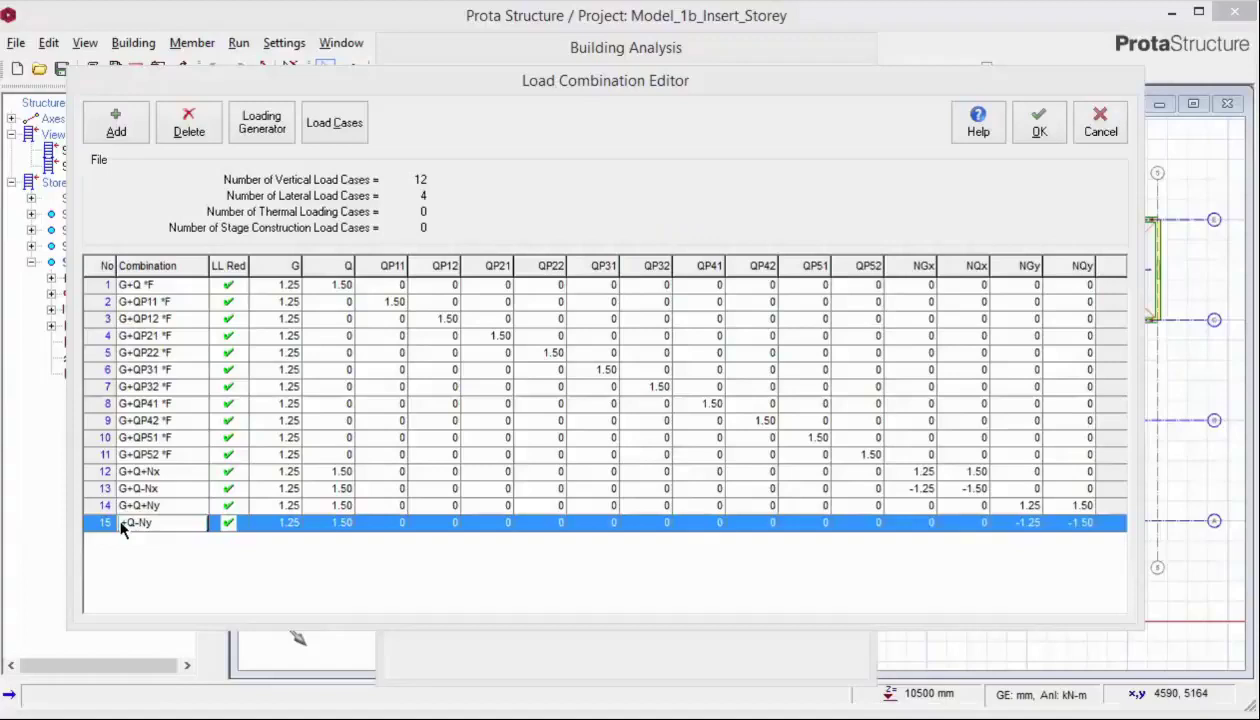
{"action": "type", "text": "G"}
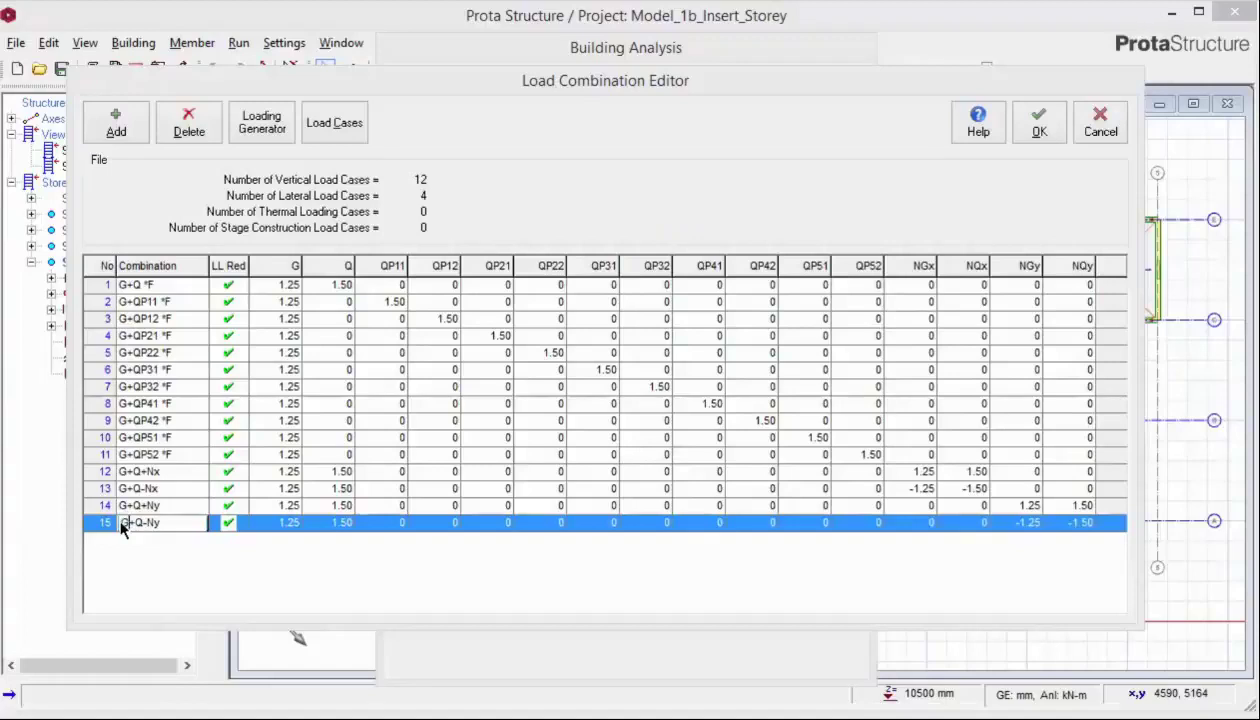
{"action": "left_click", "coordinate": [1040, 133]}
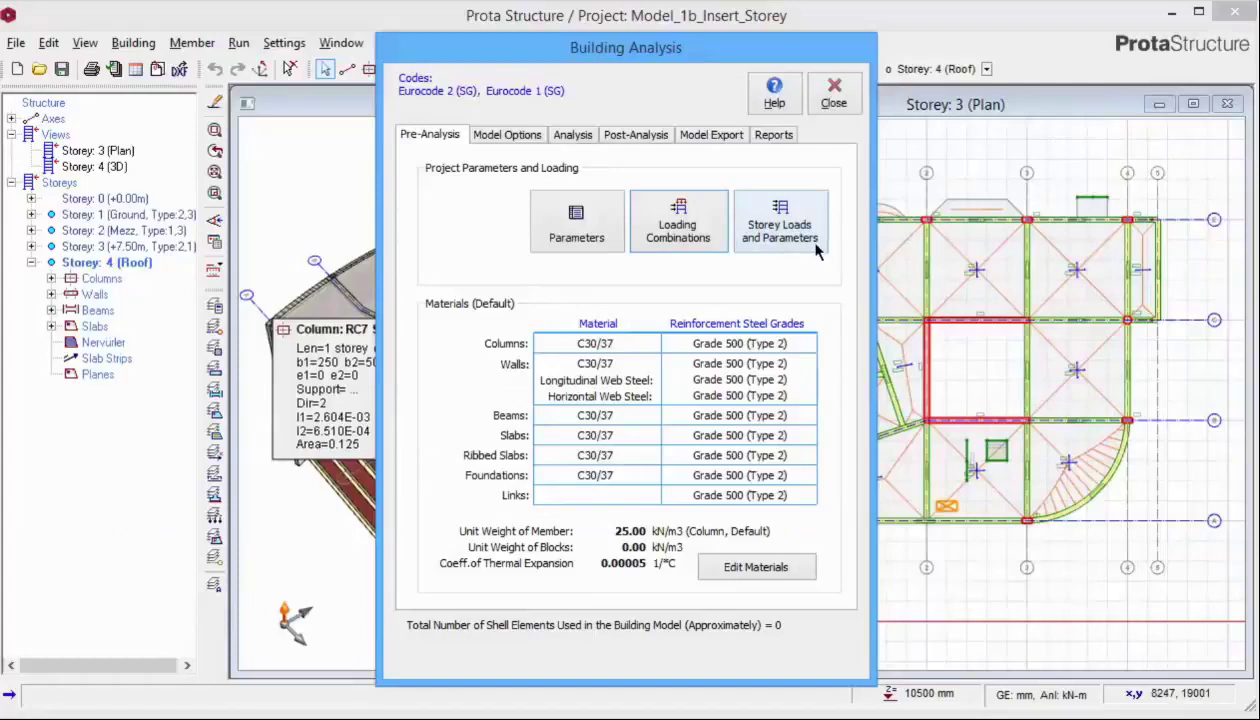
{"action": "left_click", "coordinate": [818, 249]}
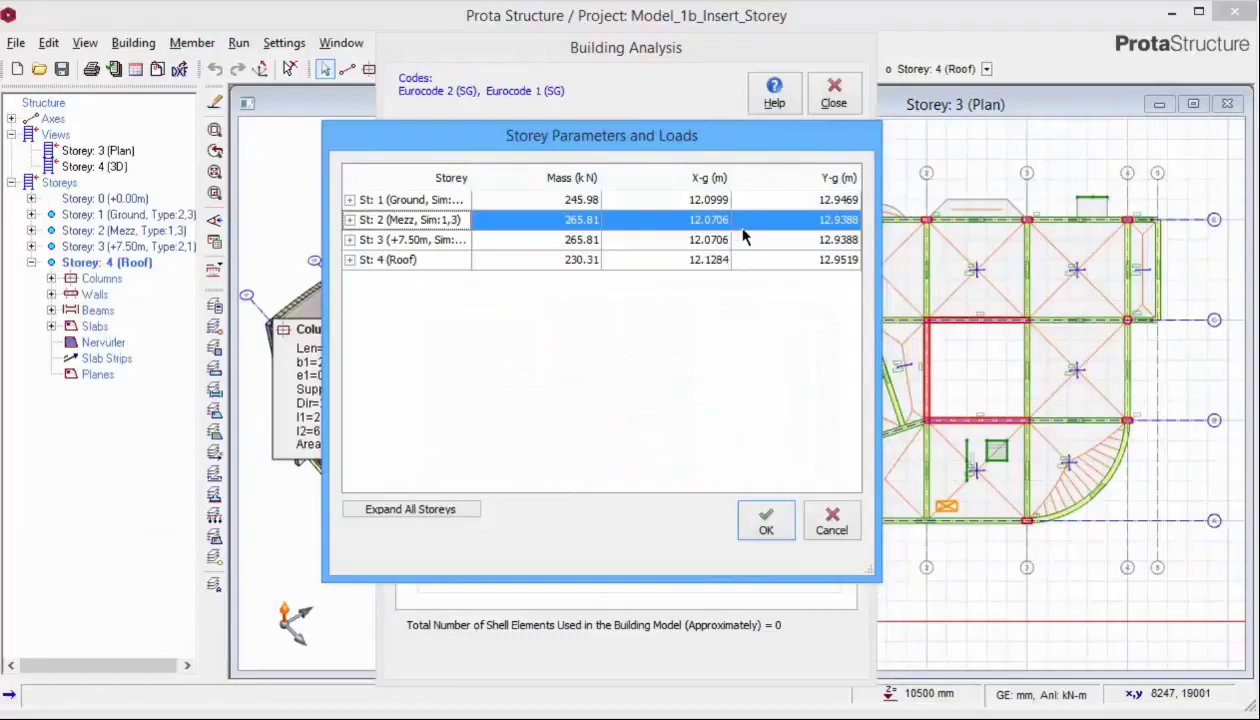
{"action": "left_click", "coordinate": [350, 220]}
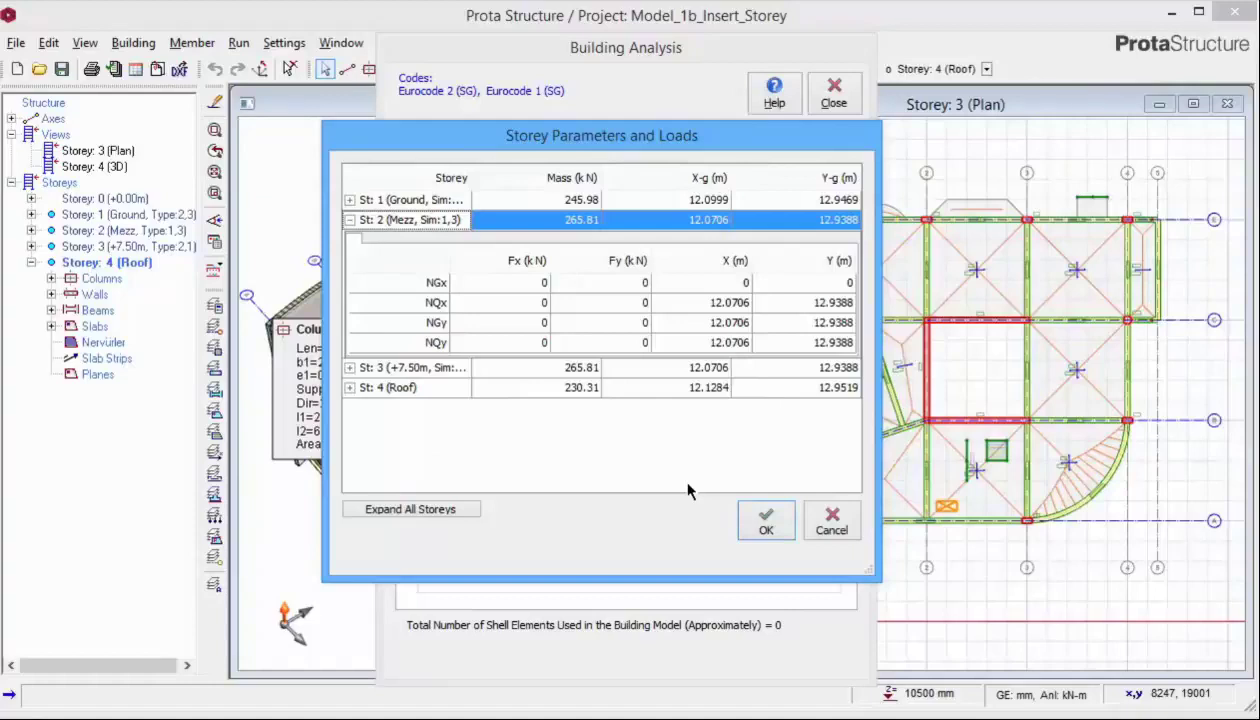
{"action": "left_click", "coordinate": [764, 527]}
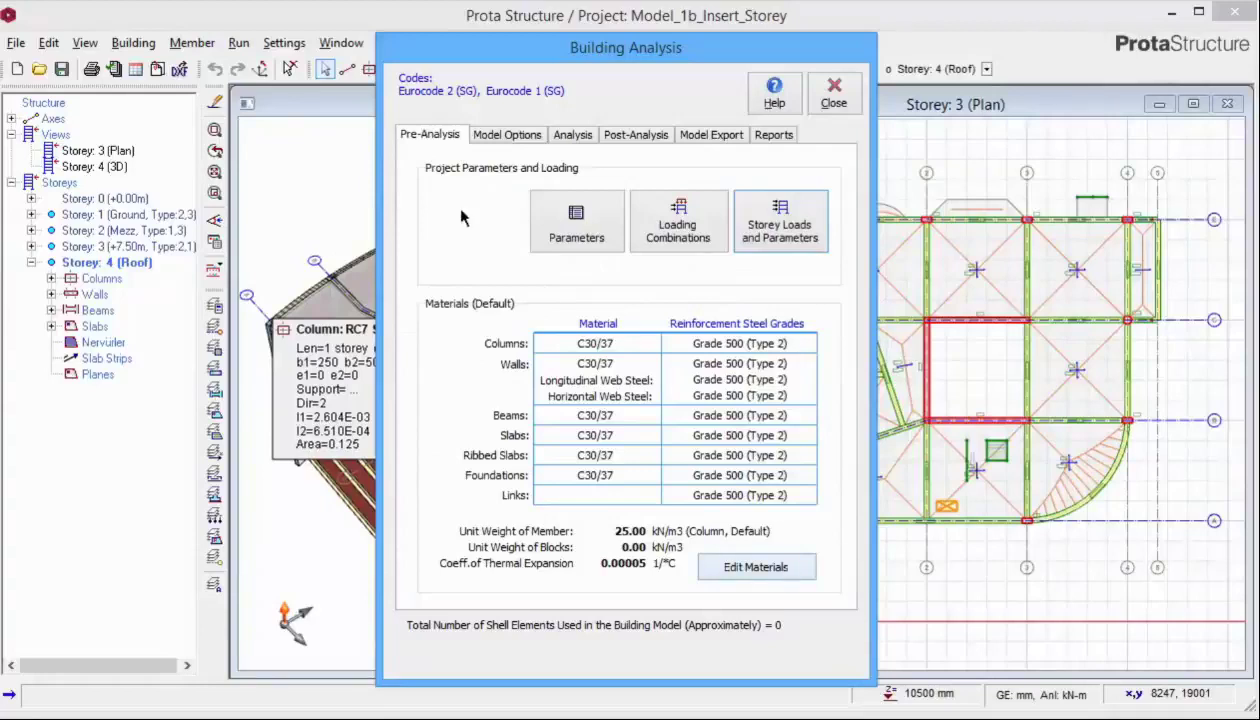
Compare C32/40 and C30/37 column concrete, keeping C30/37 (E 33000 N/mm2, Fck 30 N/mm2).
{"action": "left_click", "coordinate": [786, 568]}
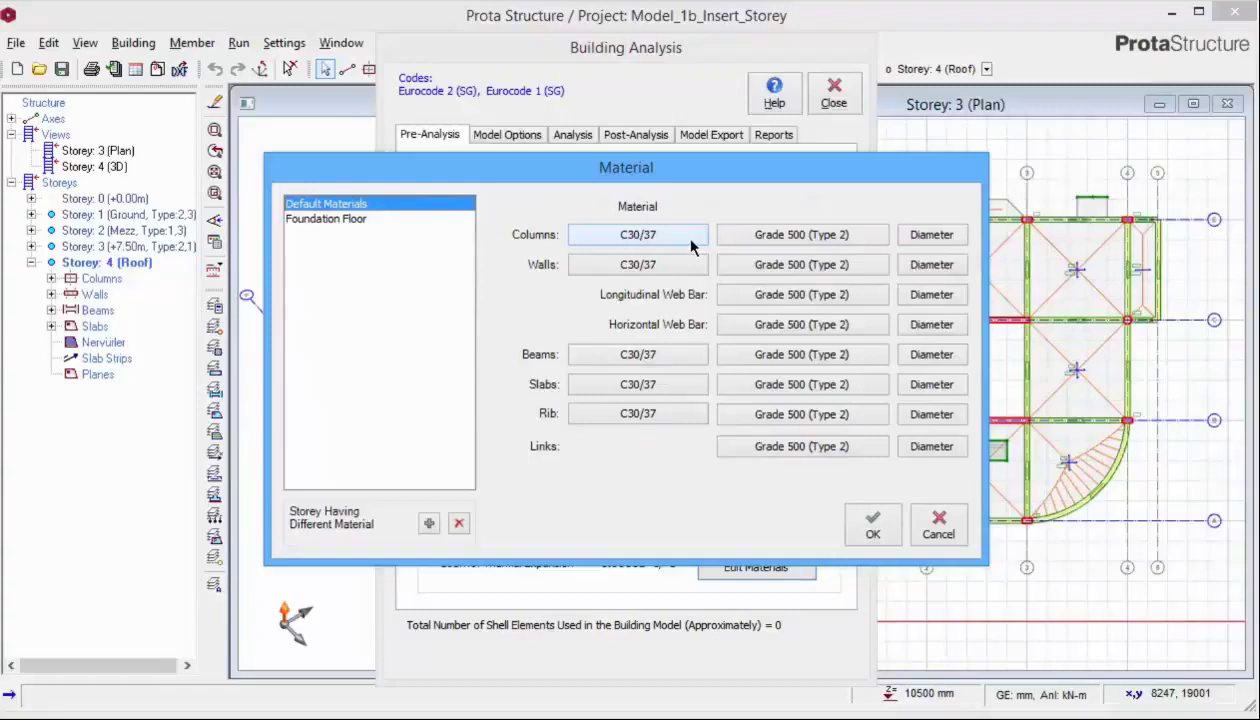
{"action": "left_click", "coordinate": [690, 245]}
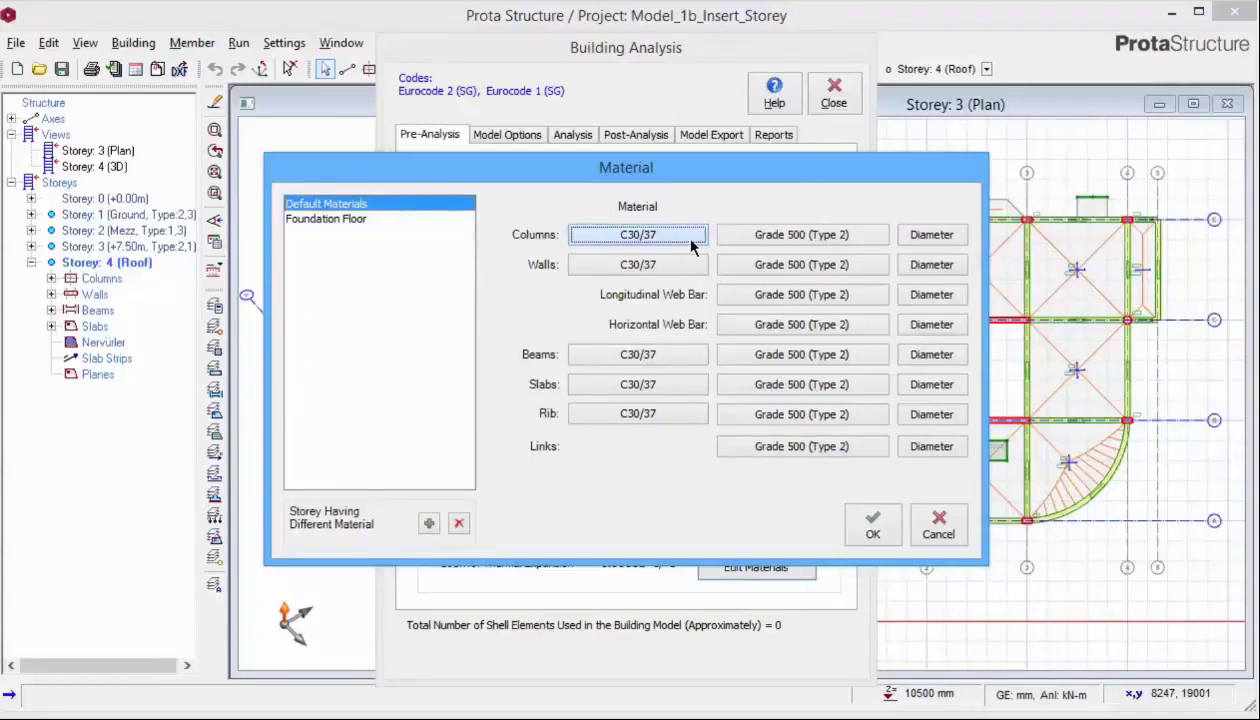
{"action": "left_click", "coordinate": [357, 268]}
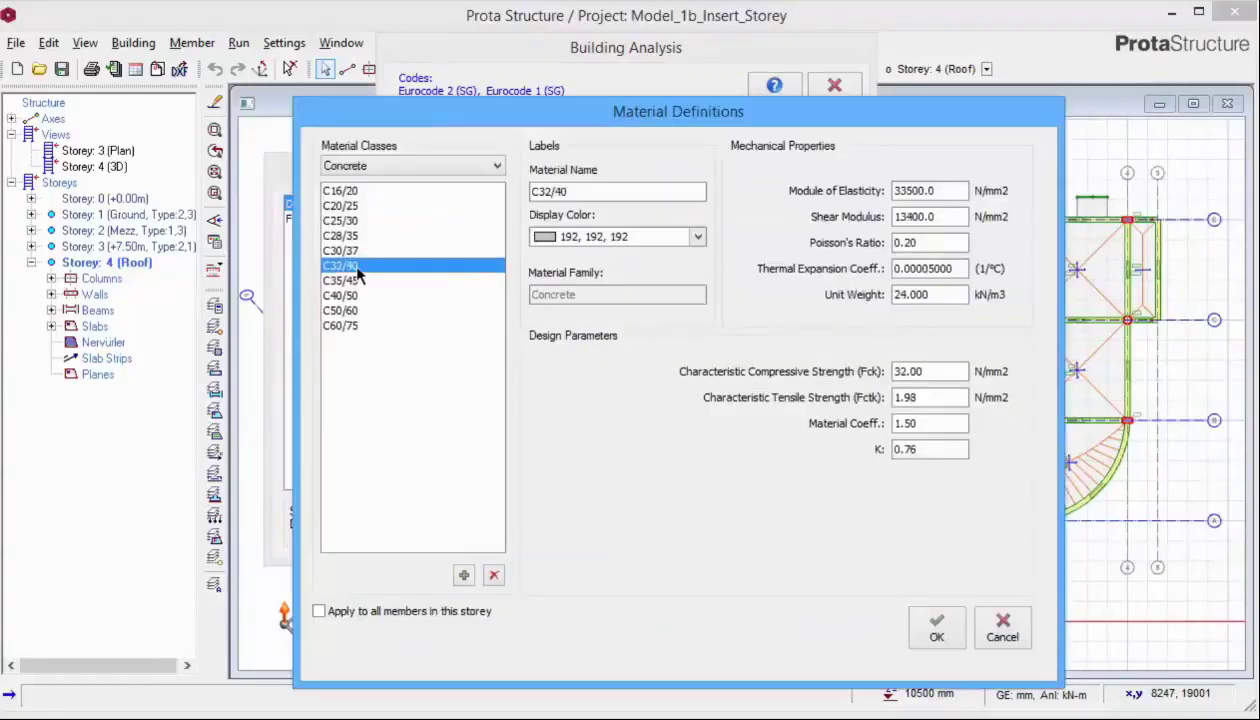
{"action": "left_click", "coordinate": [470, 251]}
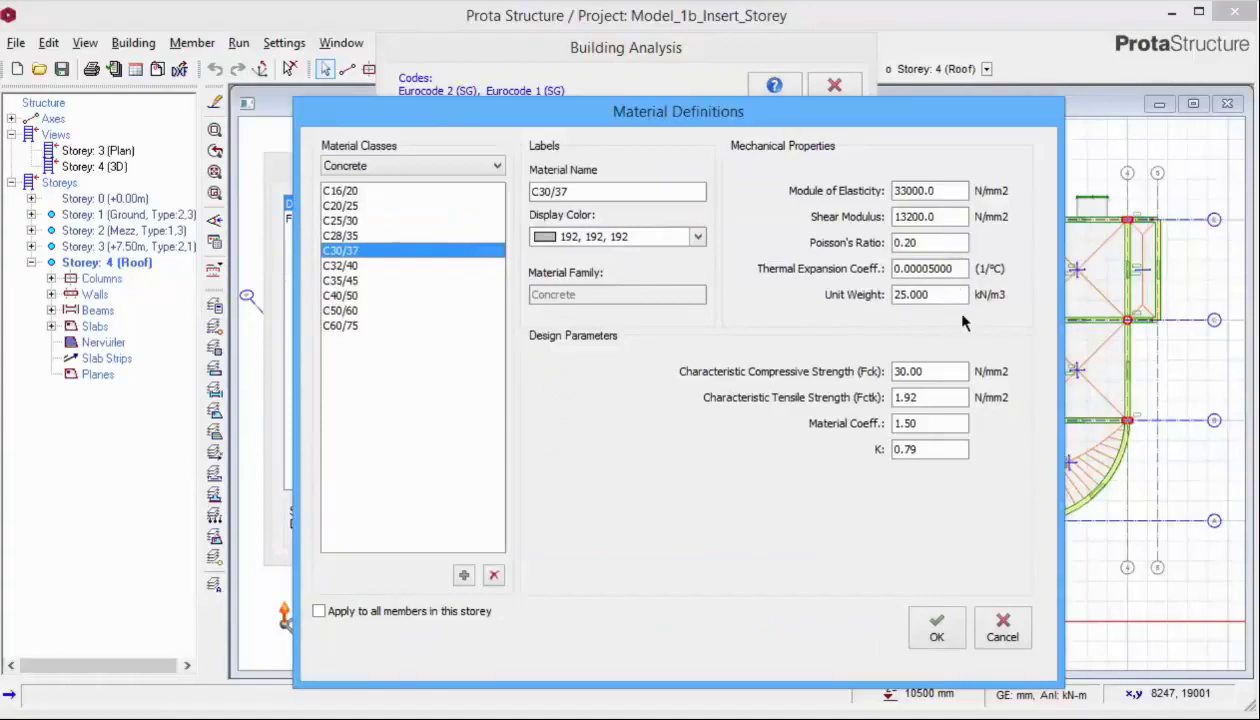
{"action": "left_click", "coordinate": [350, 265]}
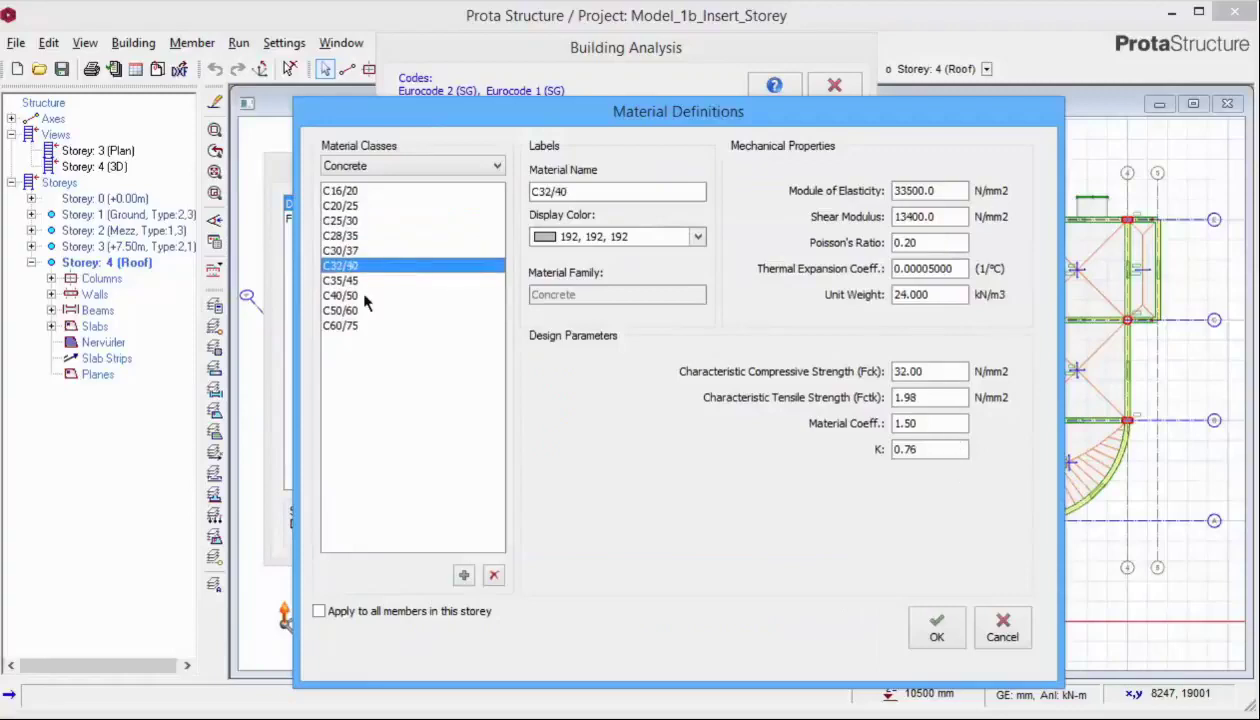
{"action": "key", "text": "Up"}
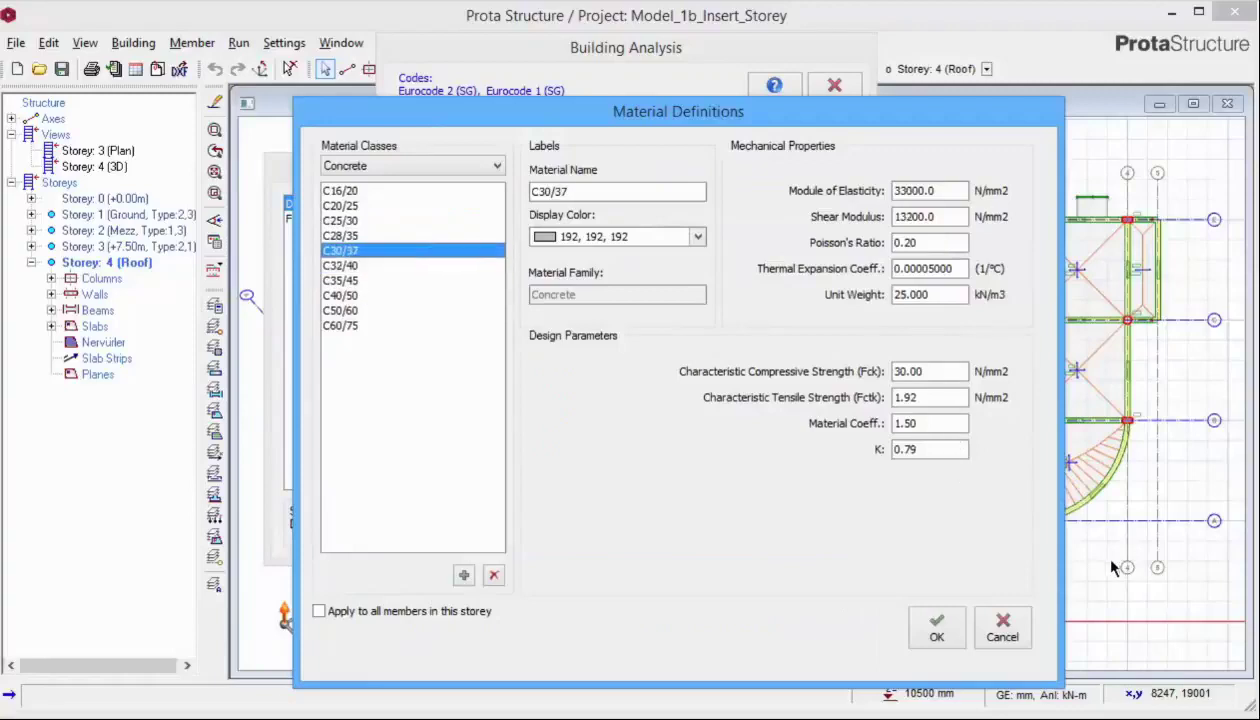
Confirm Grade 500 (Type 2) rebar, Fyk 500 N/mm2, as the columns' reinforcement material.
{"action": "left_click", "coordinate": [1017, 638]}
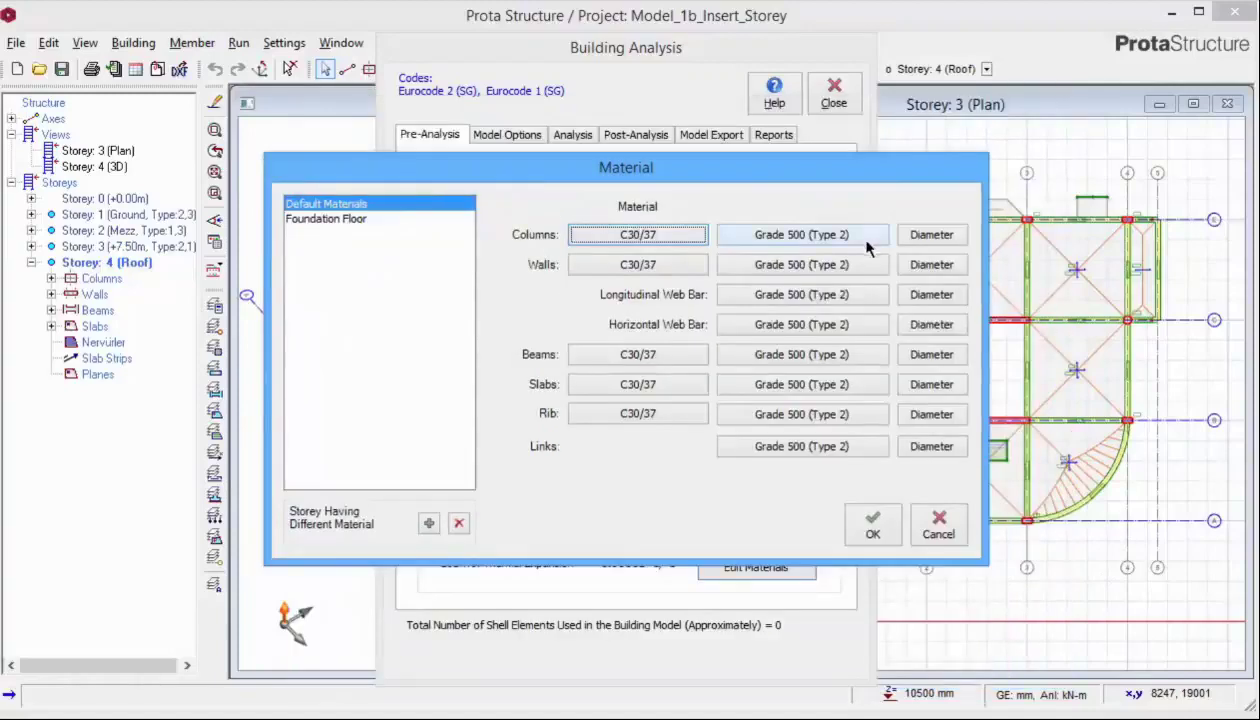
{"action": "left_click", "coordinate": [815, 240]}
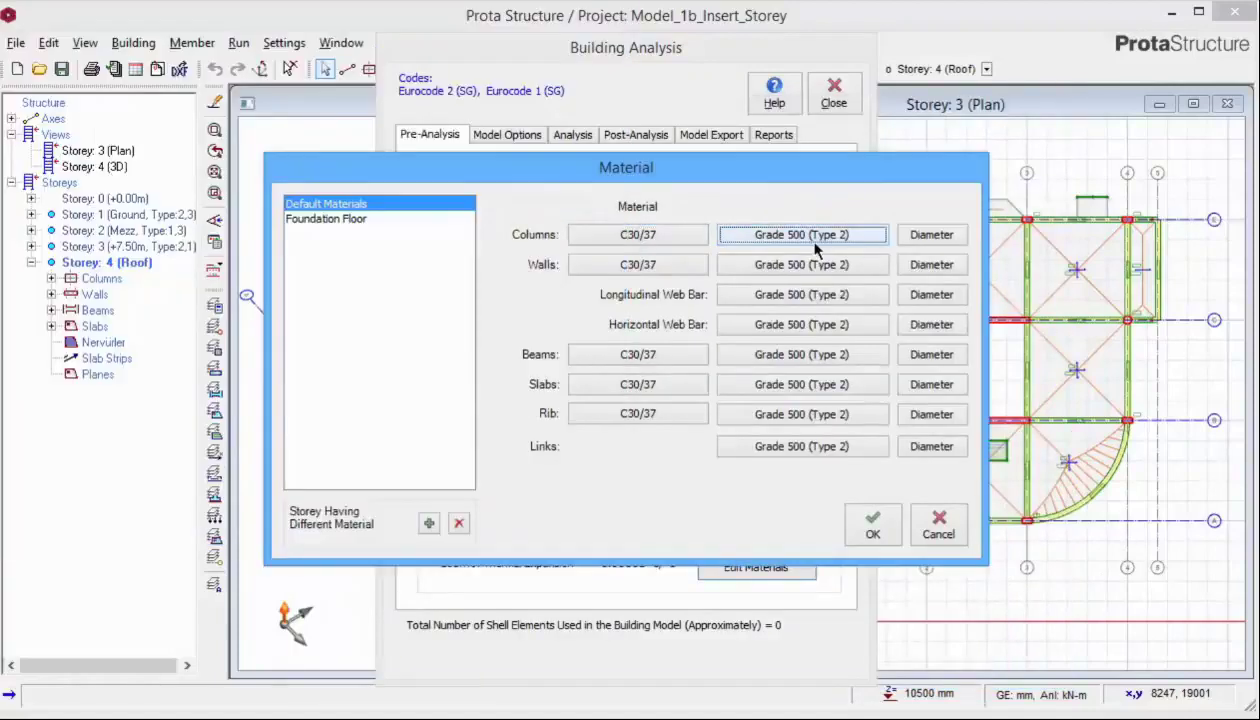
{"action": "left_click", "coordinate": [815, 245]}
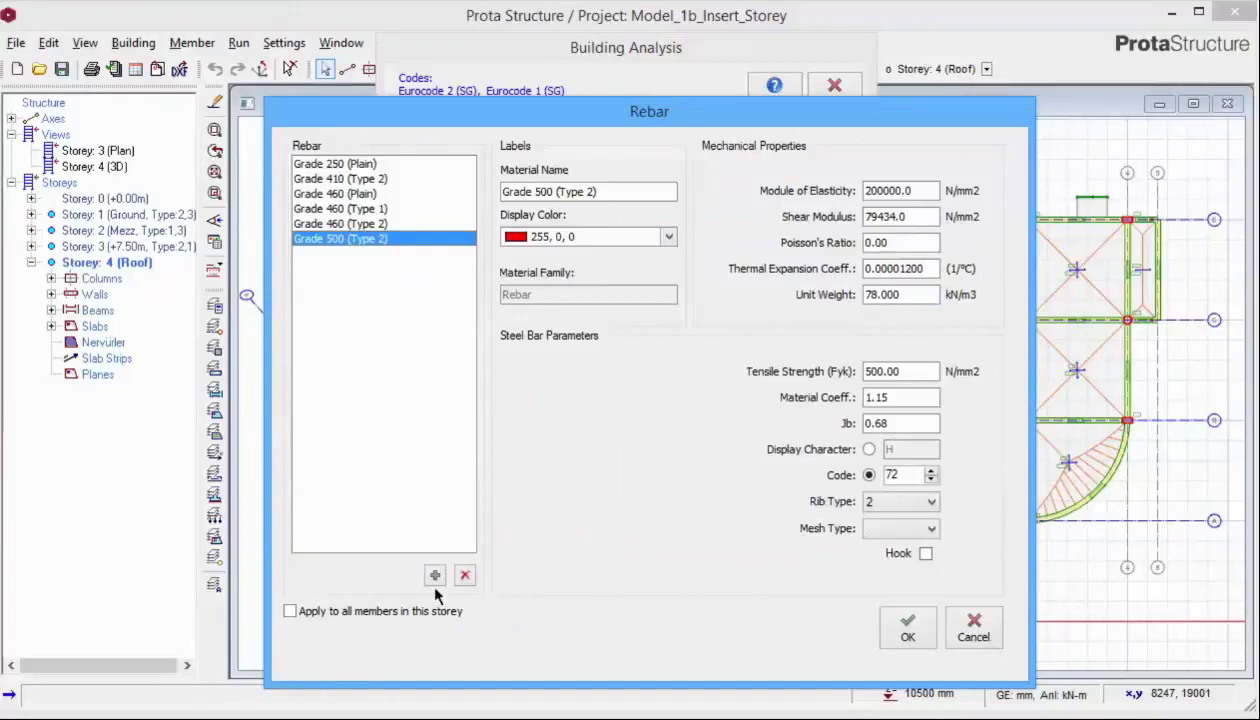
{"action": "left_click", "coordinate": [975, 632]}
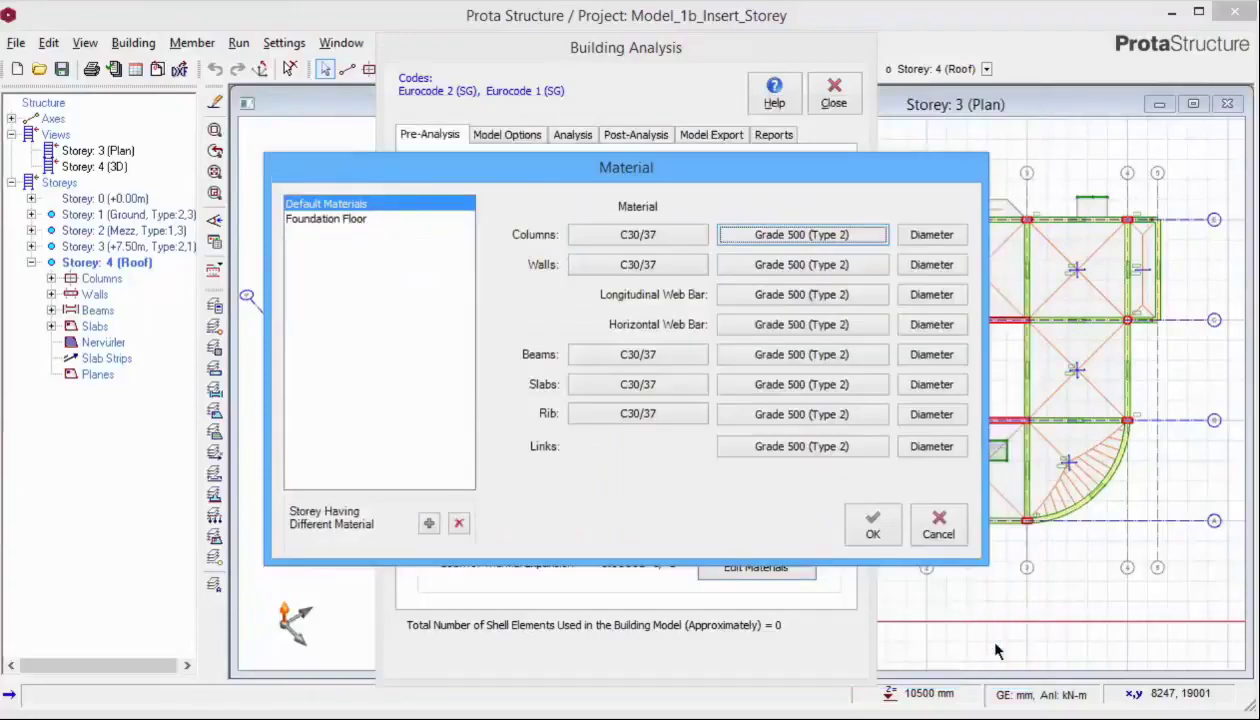
Exclude H40 bars from the Grade 500 (Type 2) column rebar diameter table and confirm.
{"action": "left_click", "coordinate": [955, 238]}
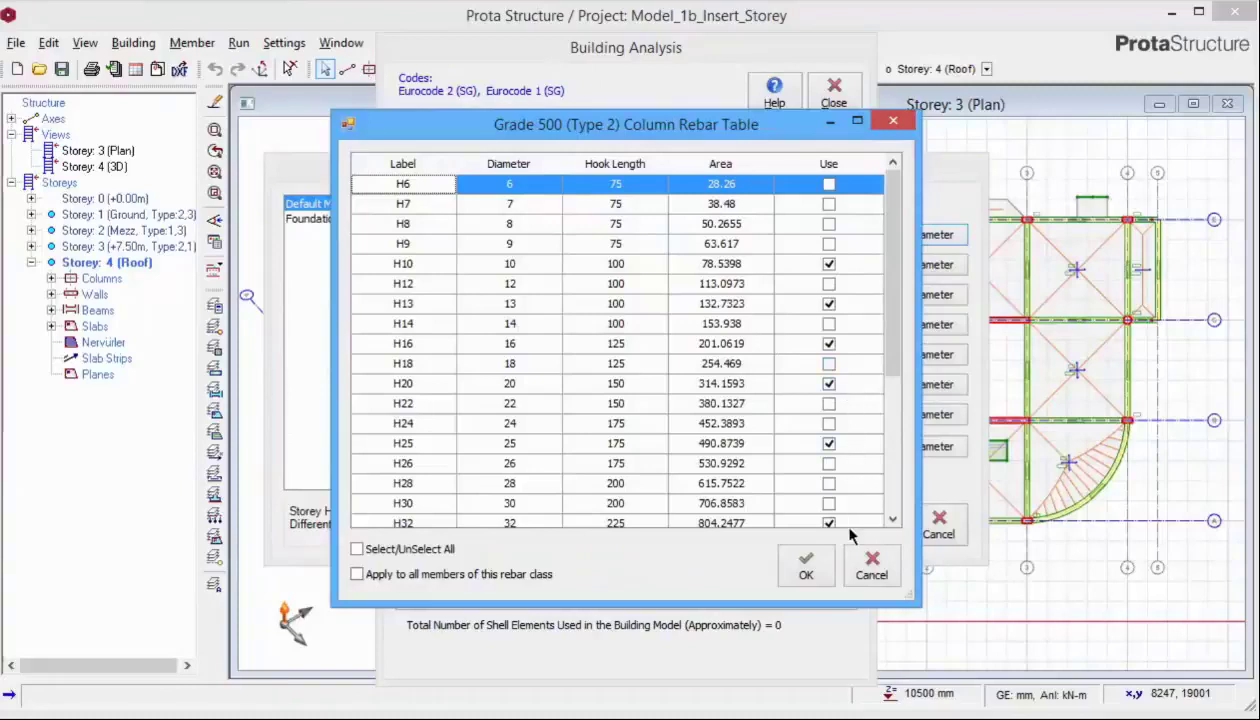
{"action": "scroll", "coordinate": [880, 500], "scroll_direction": "down", "scroll_amount": 4}
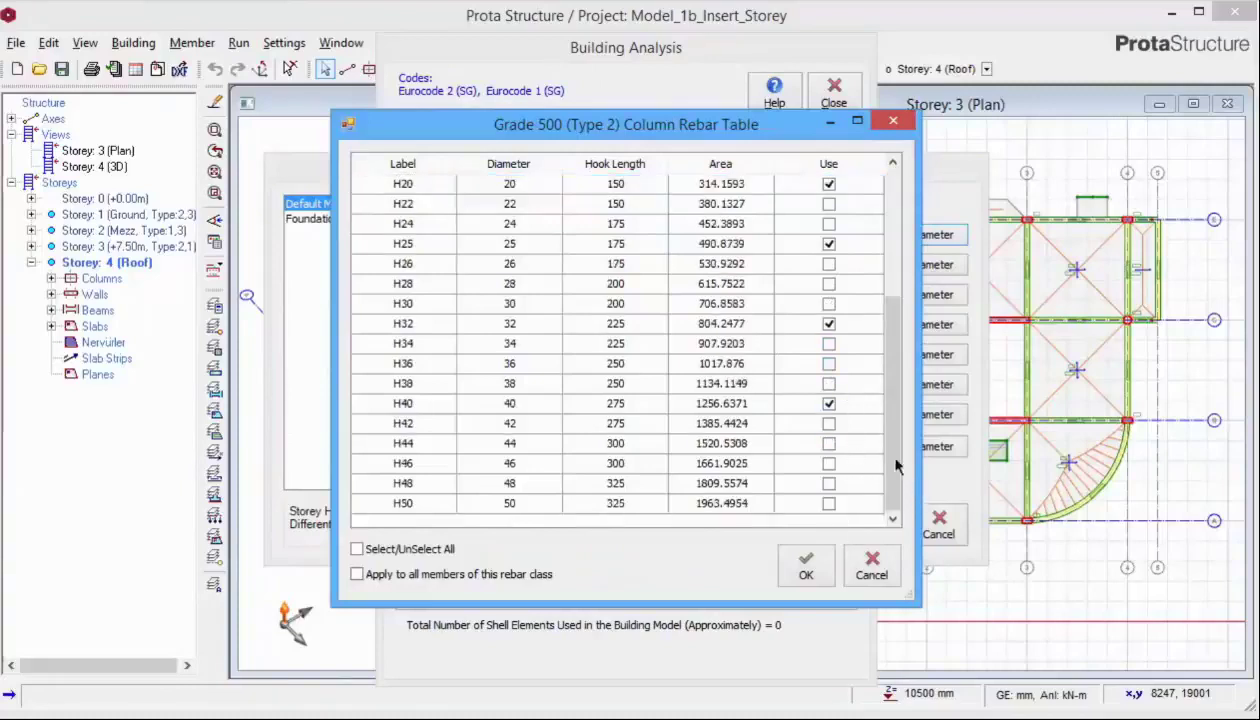
{"action": "left_click", "coordinate": [829, 404]}
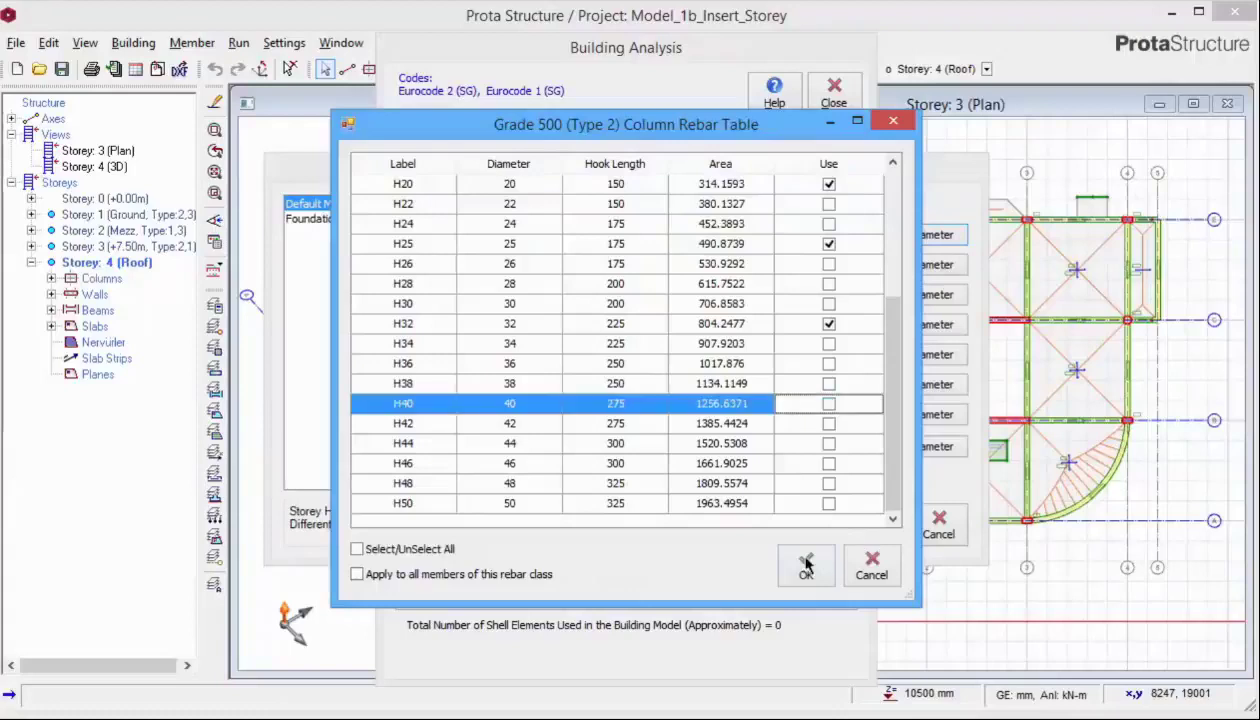
{"action": "left_click", "coordinate": [806, 572]}
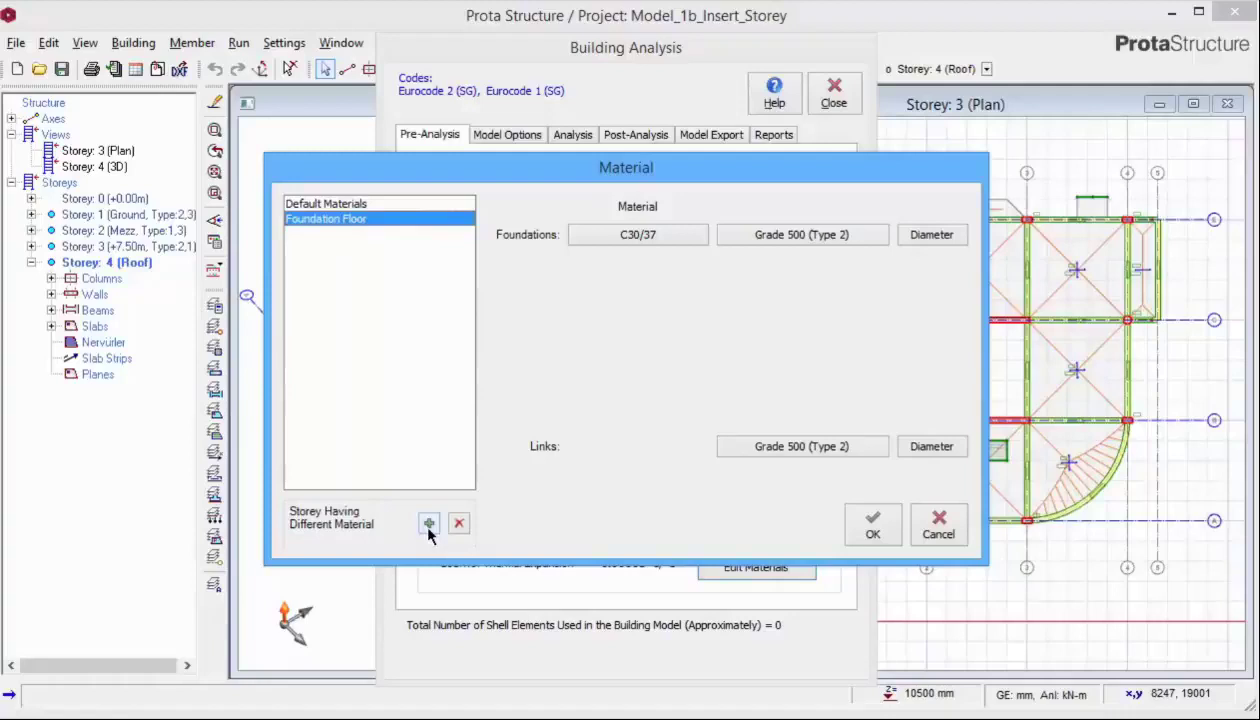
Accept the materials and keep storey degrees of freedom at X/Y AND TORSION PERMITTED.
{"action": "left_click", "coordinate": [873, 536]}
{"action": "left_click", "coordinate": [515, 136]}
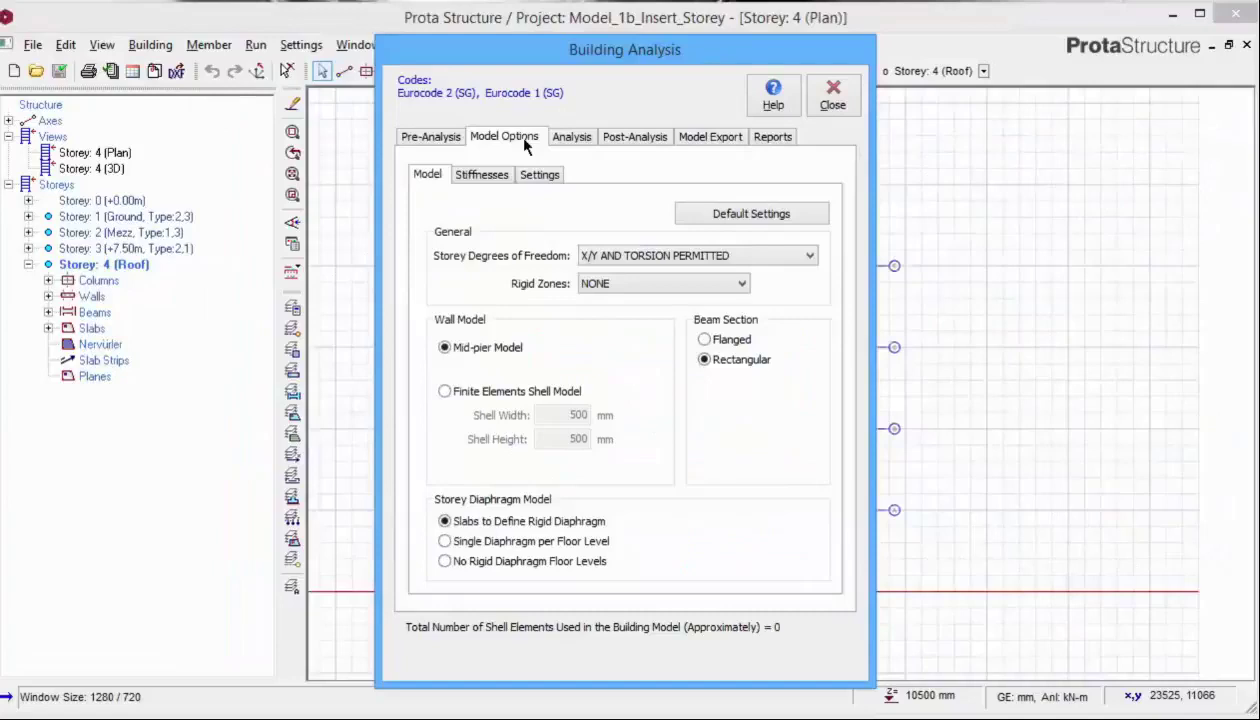
{"action": "left_click", "coordinate": [808, 258]}
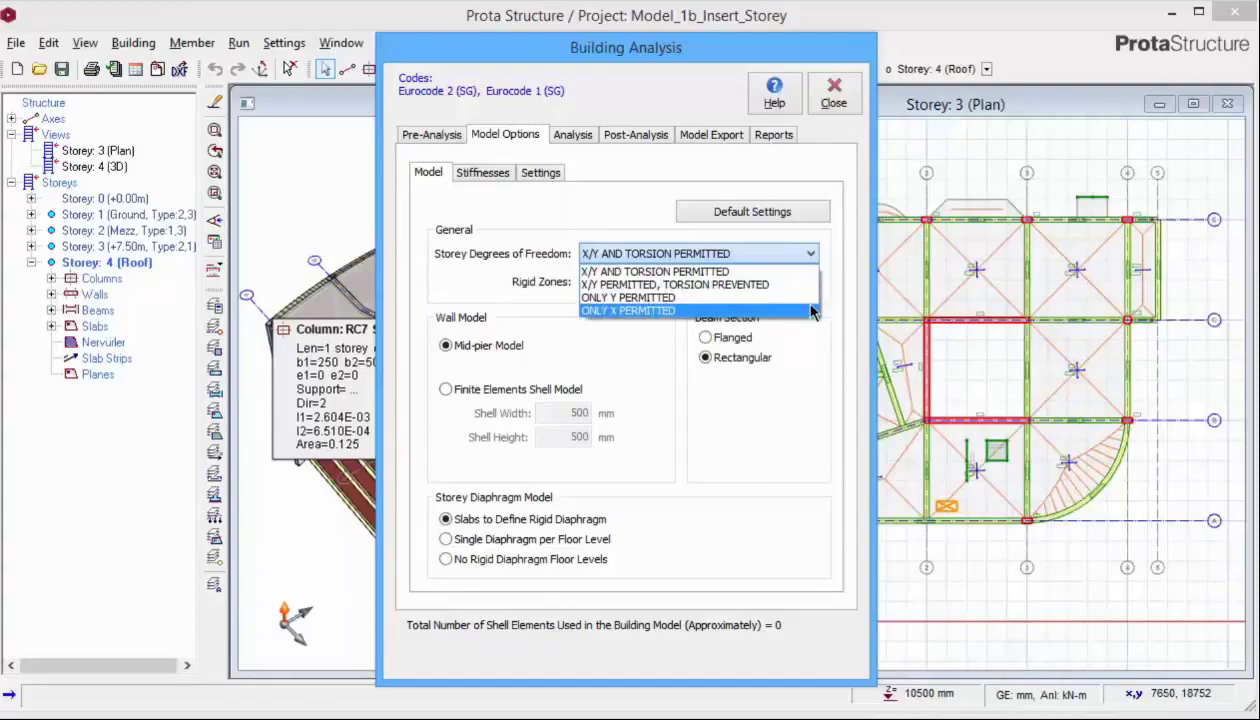
{"action": "left_click", "coordinate": [786, 272]}
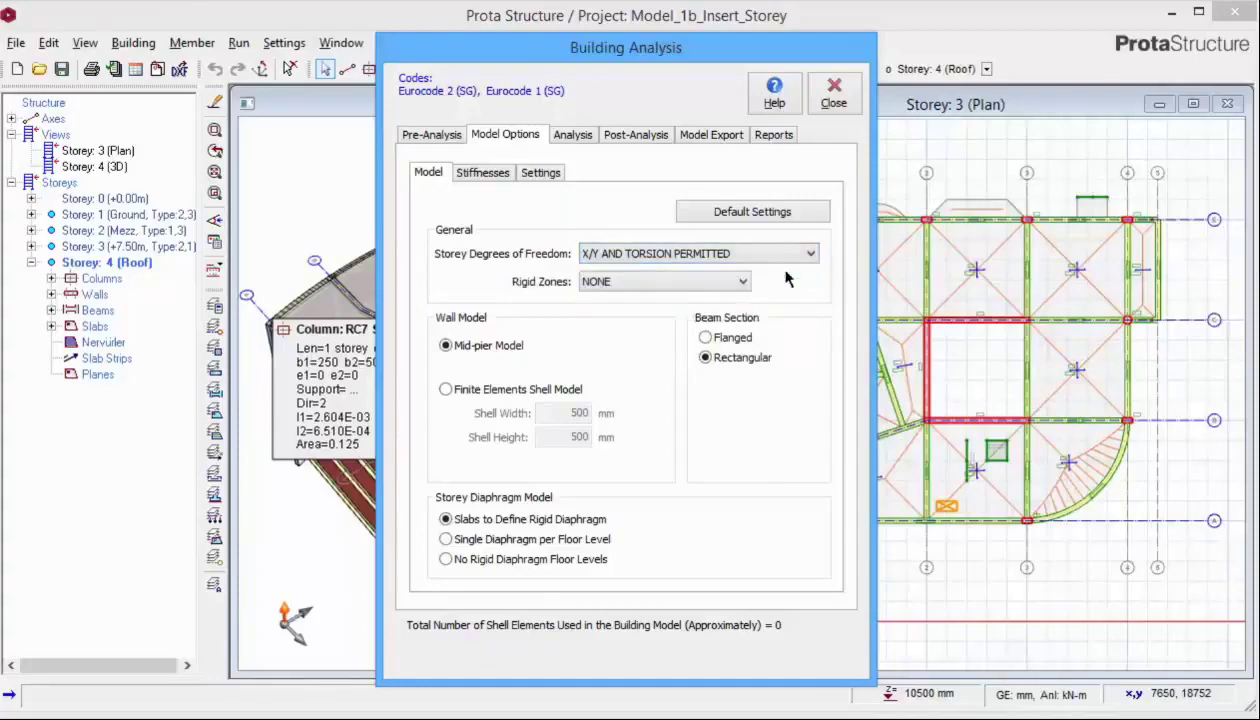
{"action": "left_click", "coordinate": [745, 284]}
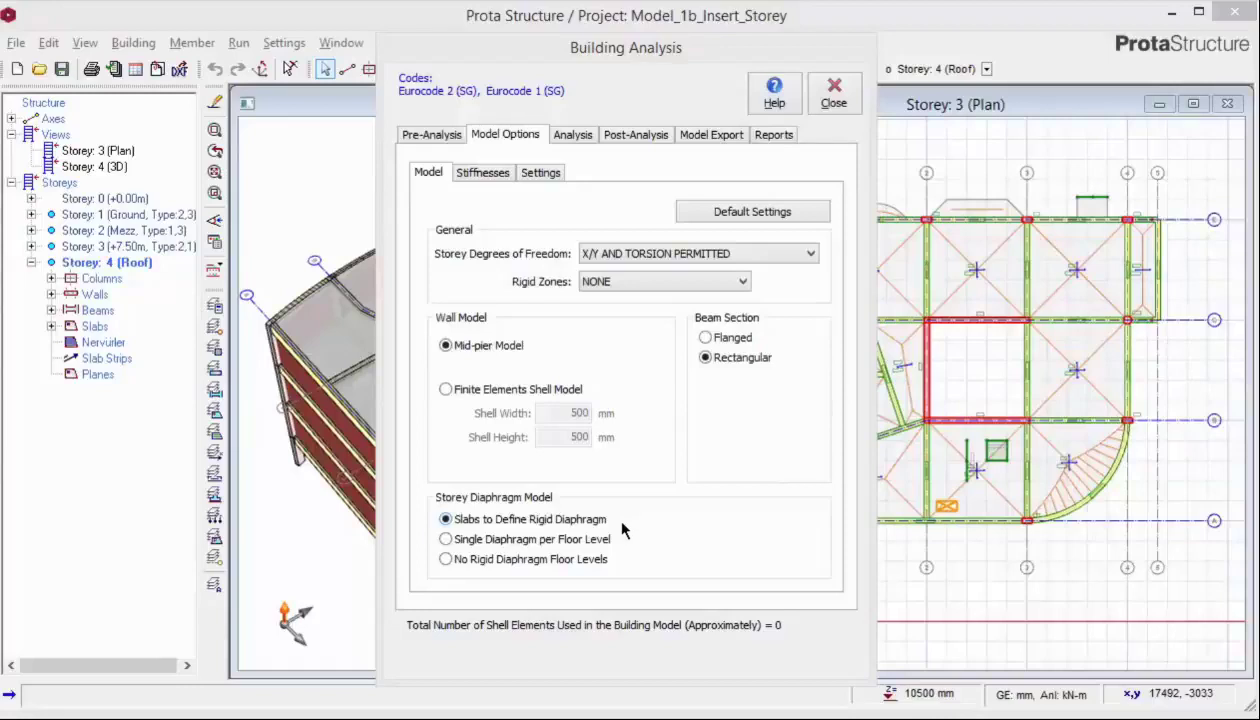
Show the Stiffnesses page, with all column, wall and beam factors at 1.00.
{"action": "left_click", "coordinate": [482, 173]}
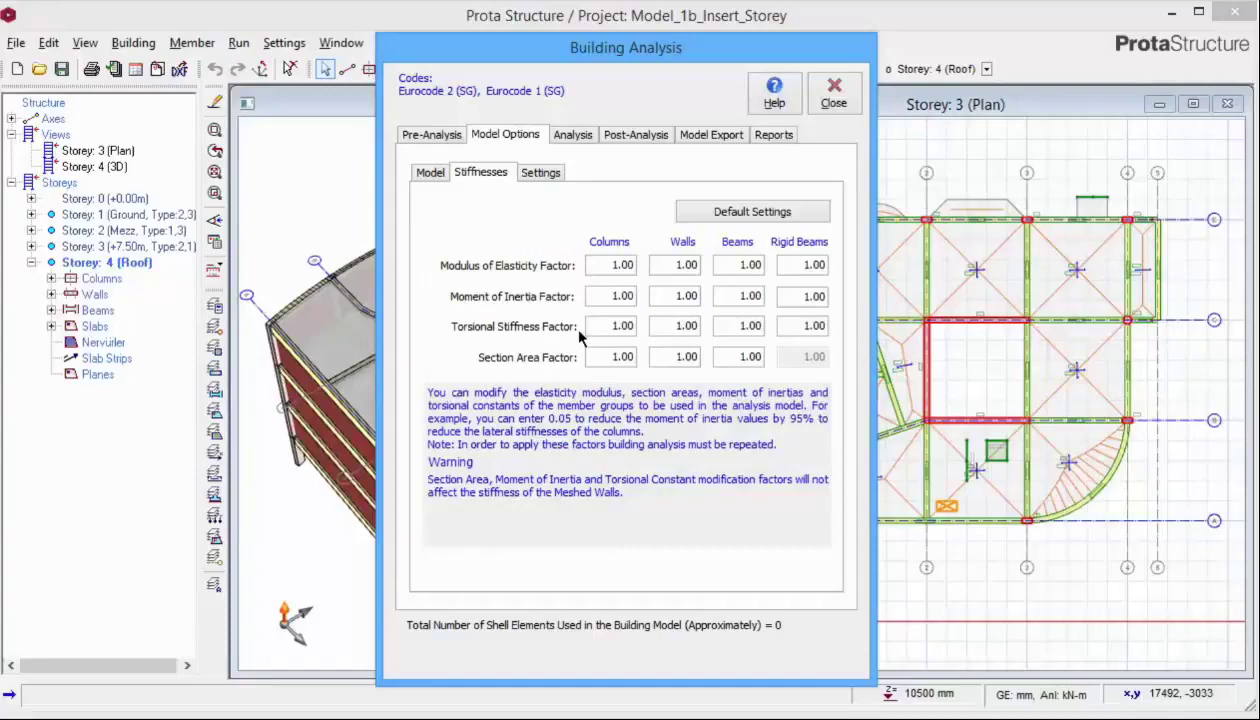
Change the Beams torsional stiffness factor from 1.00 to 0.05.
{"action": "double_click", "coordinate": [724, 326]}
{"action": "type", "text": "0.05"}
Show the analysis Settings page with drift limits 0.0014 and 0.0020.
{"action": "left_click", "coordinate": [548, 175]}
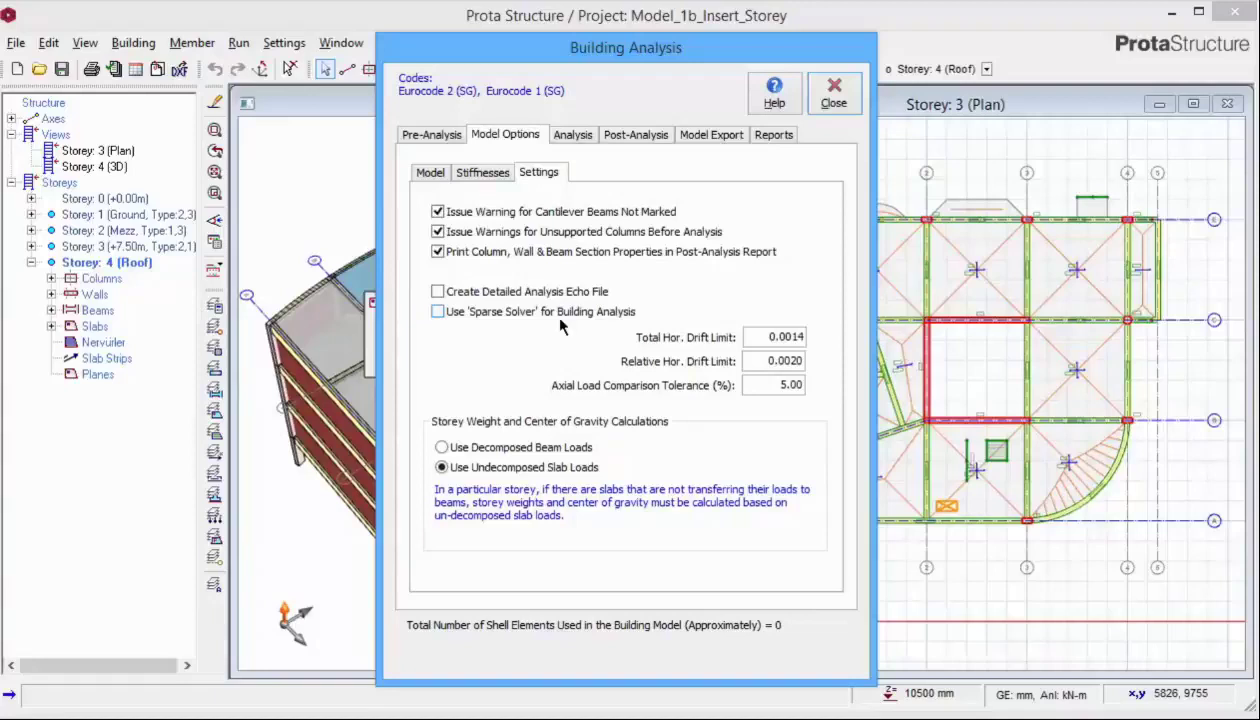
Review the drift limits and axial load tolerance, leave them unchanged, and move to the Analysis tab.
{"action": "left_click_drag", "start_coordinate": [766, 337], "coordinate": [817, 345]}
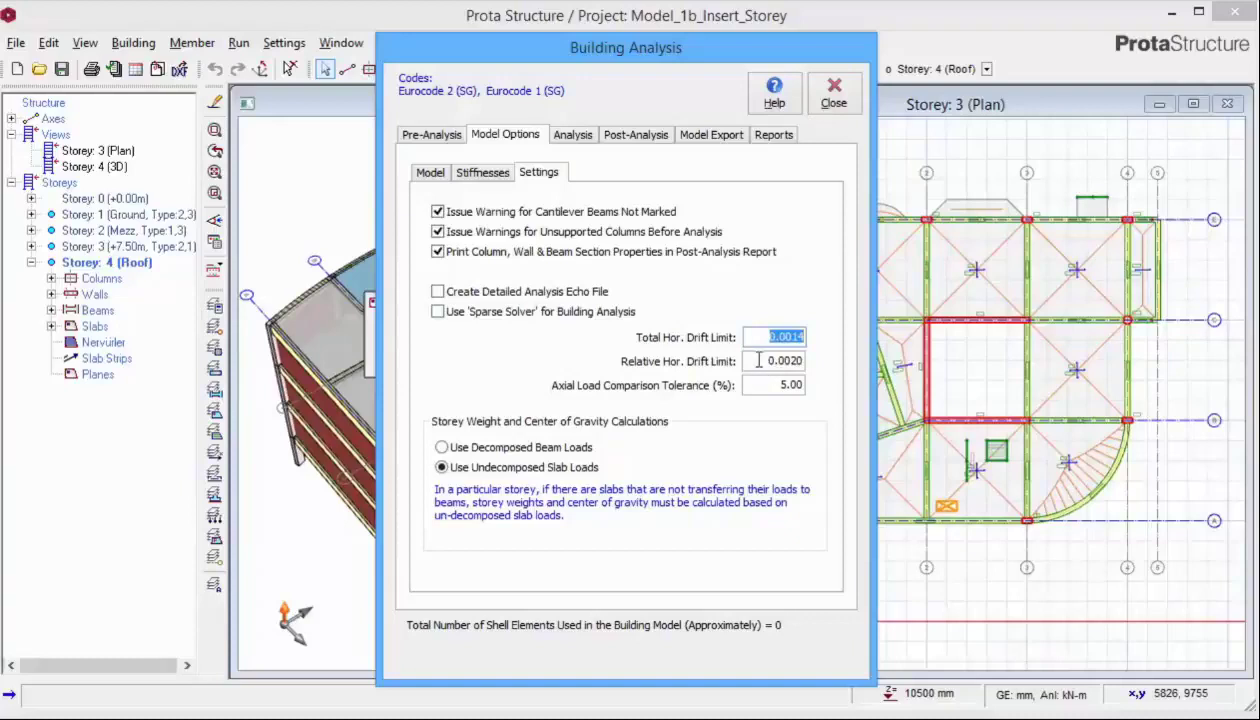
{"action": "left_click_drag", "start_coordinate": [746, 361], "coordinate": [803, 362]}
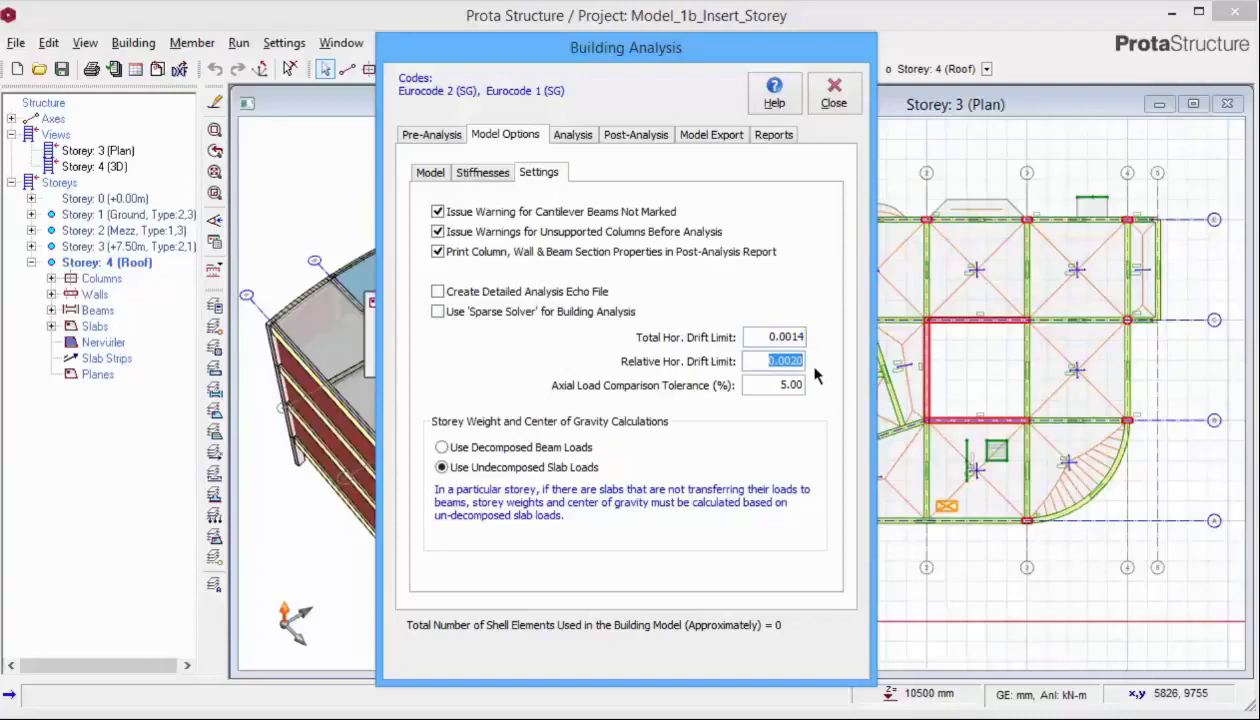
{"action": "key", "text": "Tab"}
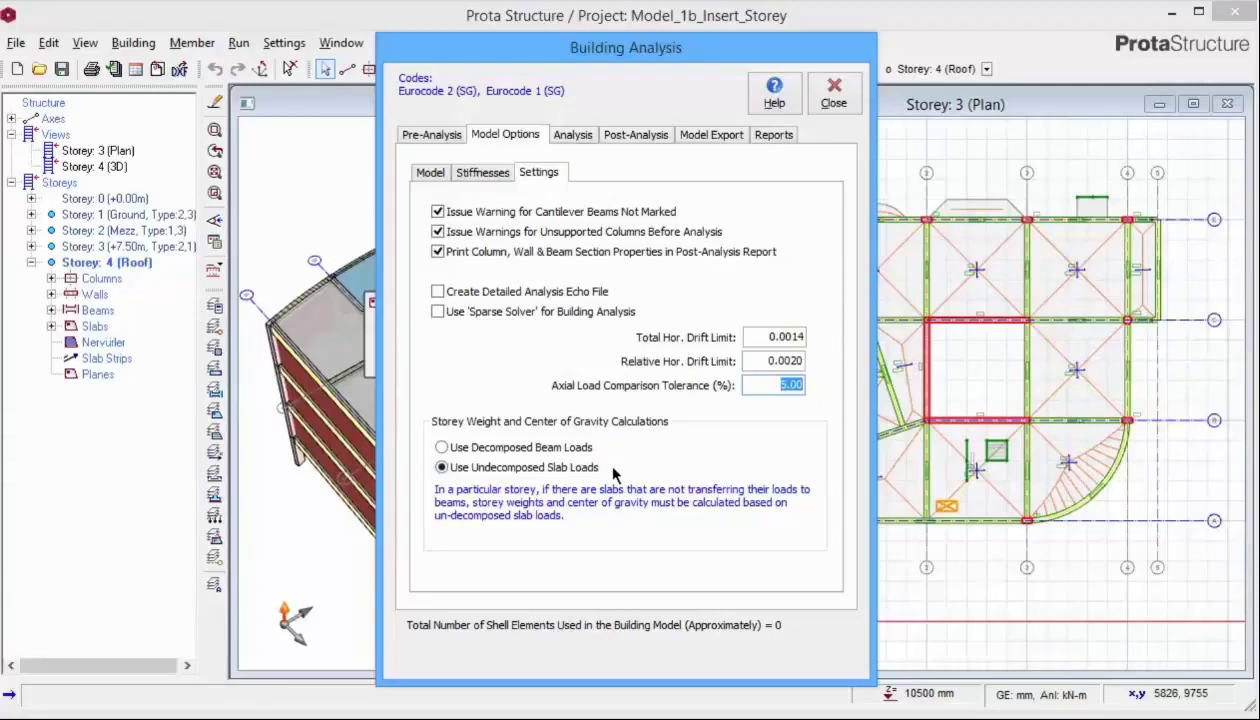
{"action": "left_click", "coordinate": [570, 136]}
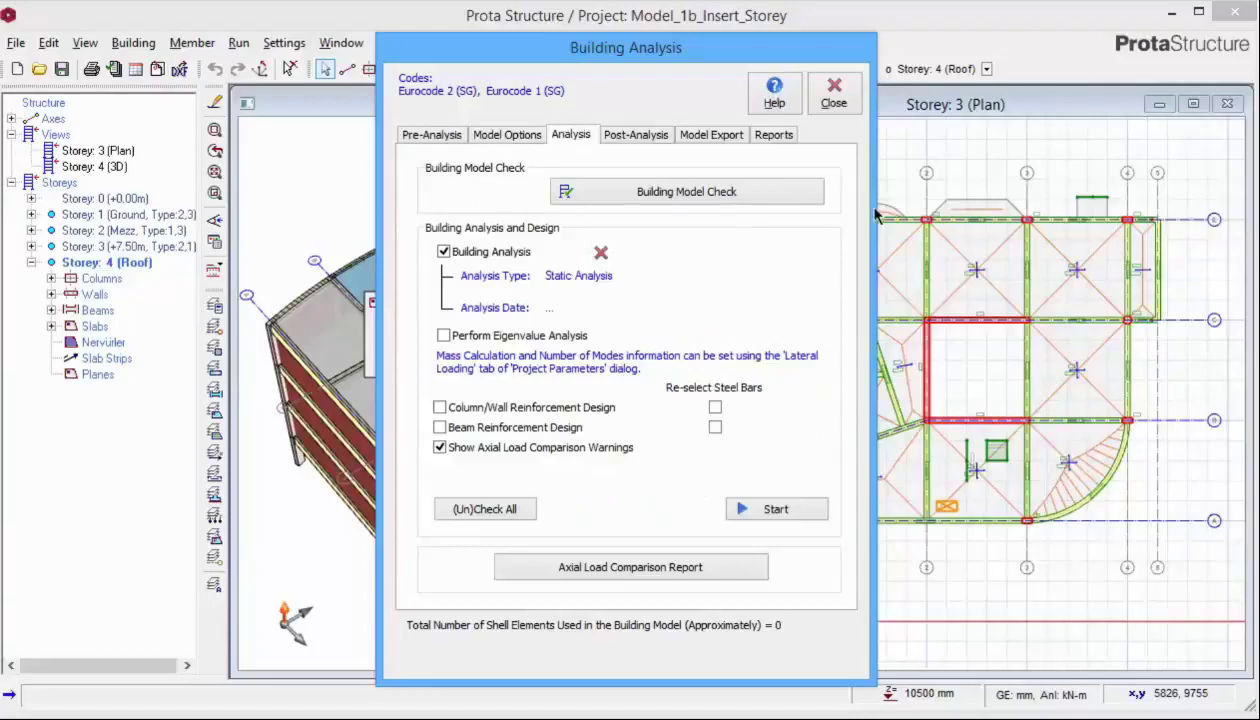
Open Building Model Check with all nine checks ticked for all storeys.
{"action": "left_click", "coordinate": [811, 199]}
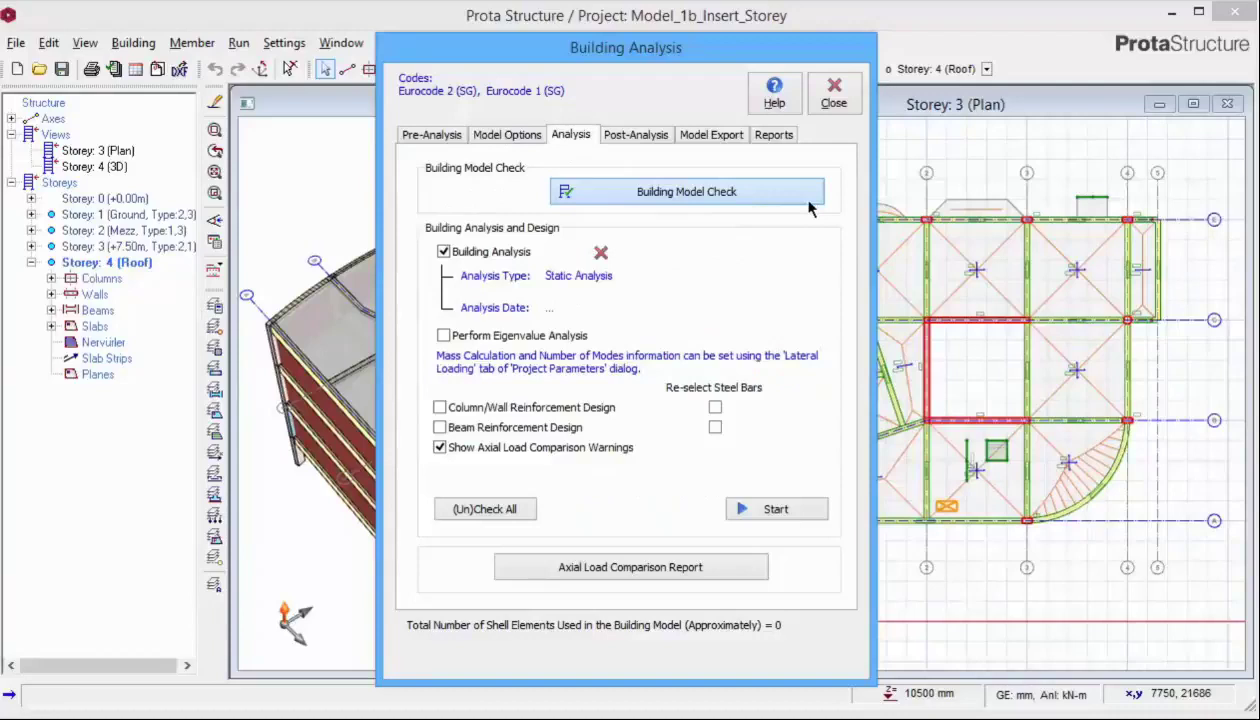
{"action": "left_click", "coordinate": [806, 196]}
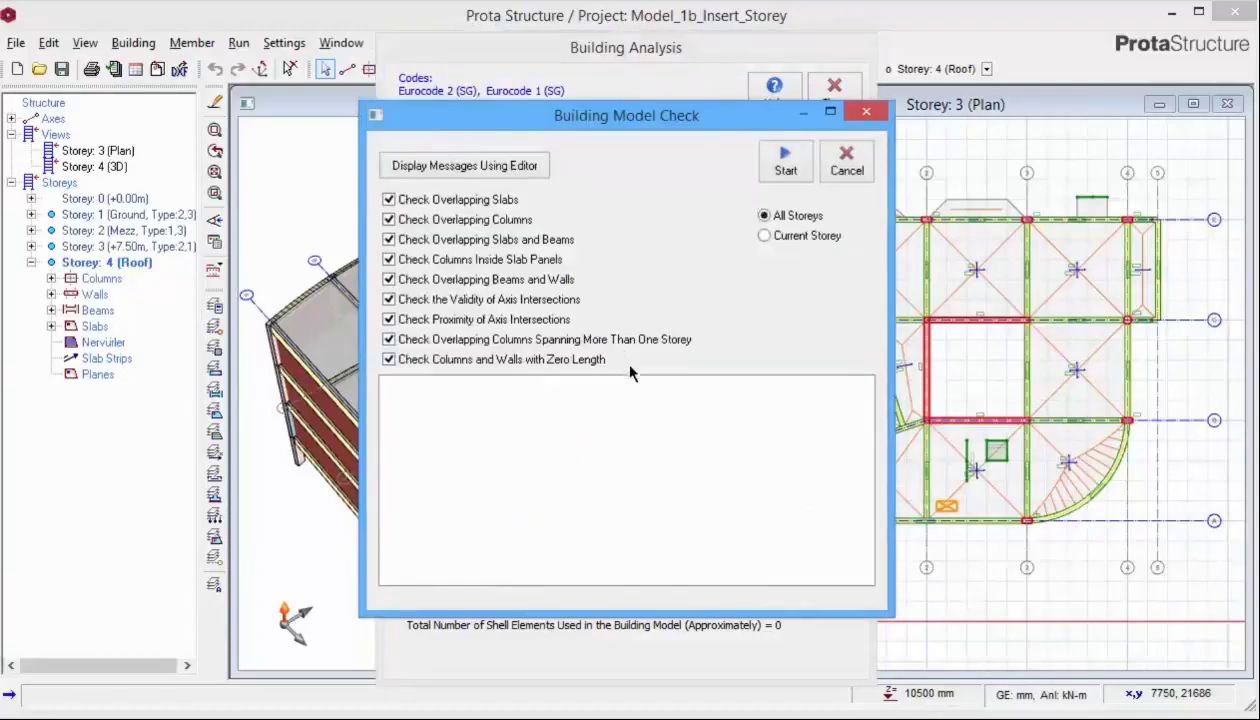
Run the model check on all storeys, confirm 0 errors, and close the results.
{"action": "left_click", "coordinate": [786, 168]}
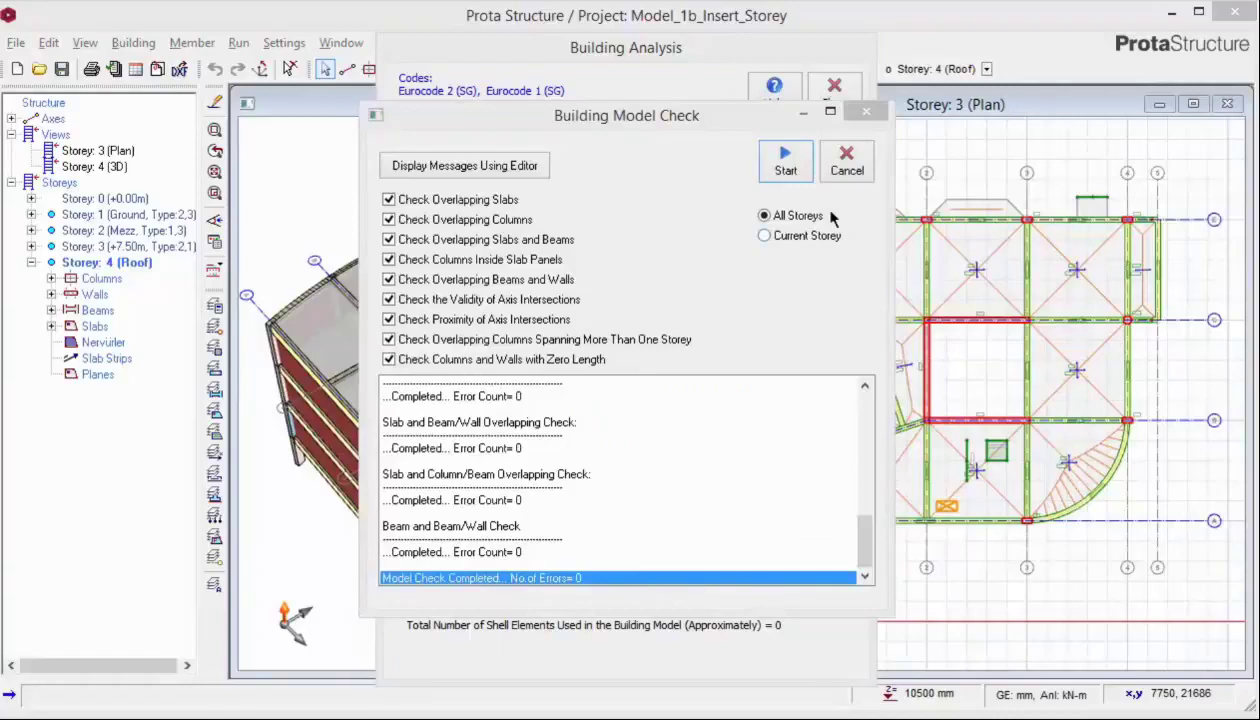
{"action": "left_click", "coordinate": [846, 165]}
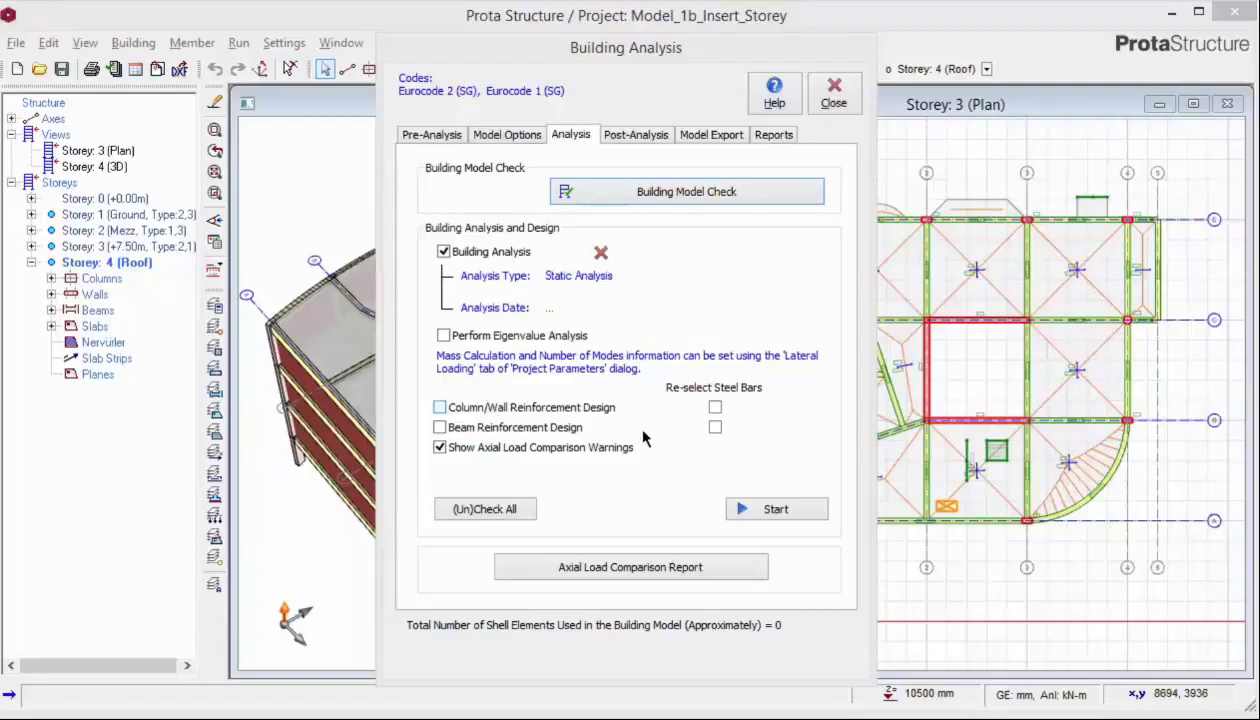
Start the static building analysis, completed with date 6/30/2015 9:39:39 AM.
{"action": "left_click", "coordinate": [776, 509]}
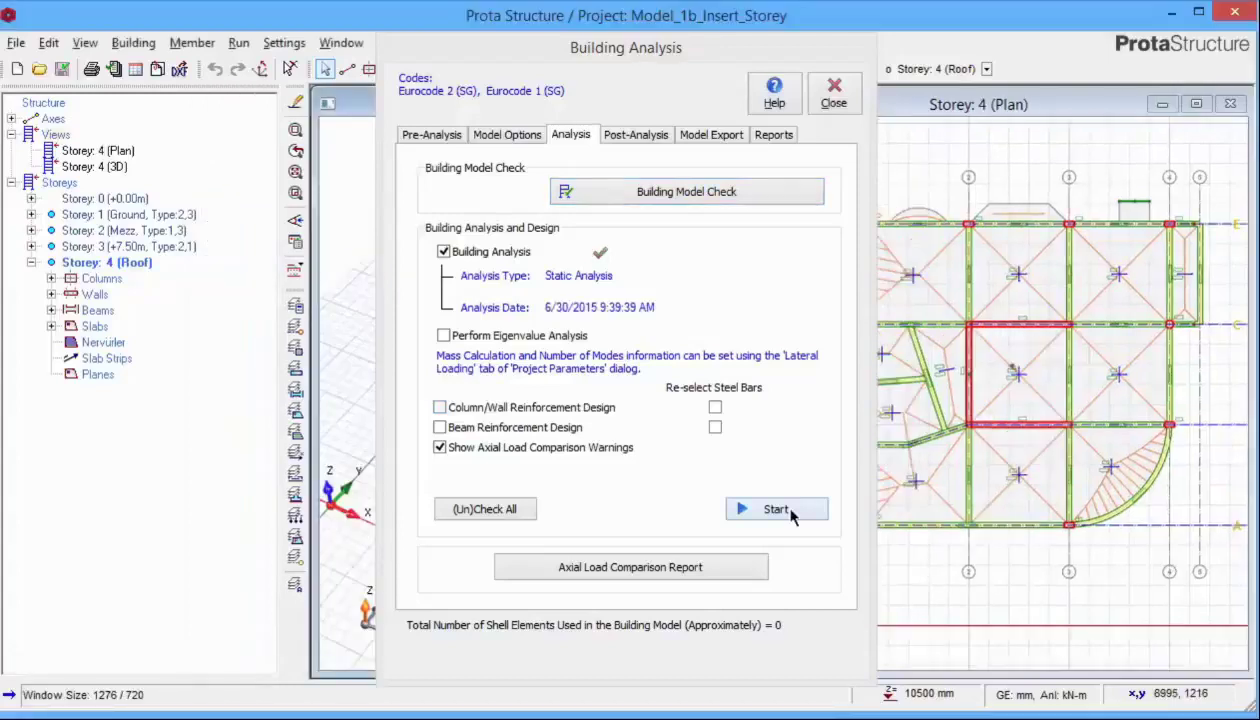
Rerun the building analysis and dismiss its success report (total time 6.66 sec).
{"action": "left_click", "coordinate": [759, 512]}
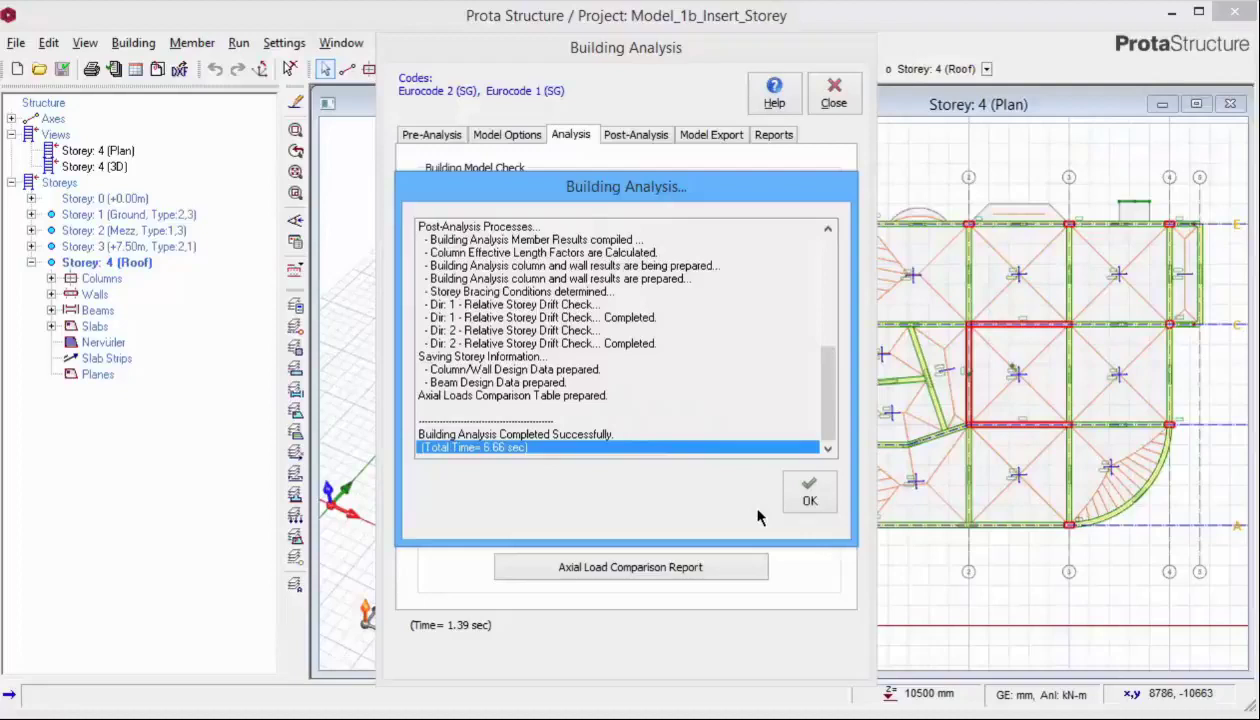
{"action": "left_click", "coordinate": [805, 496]}
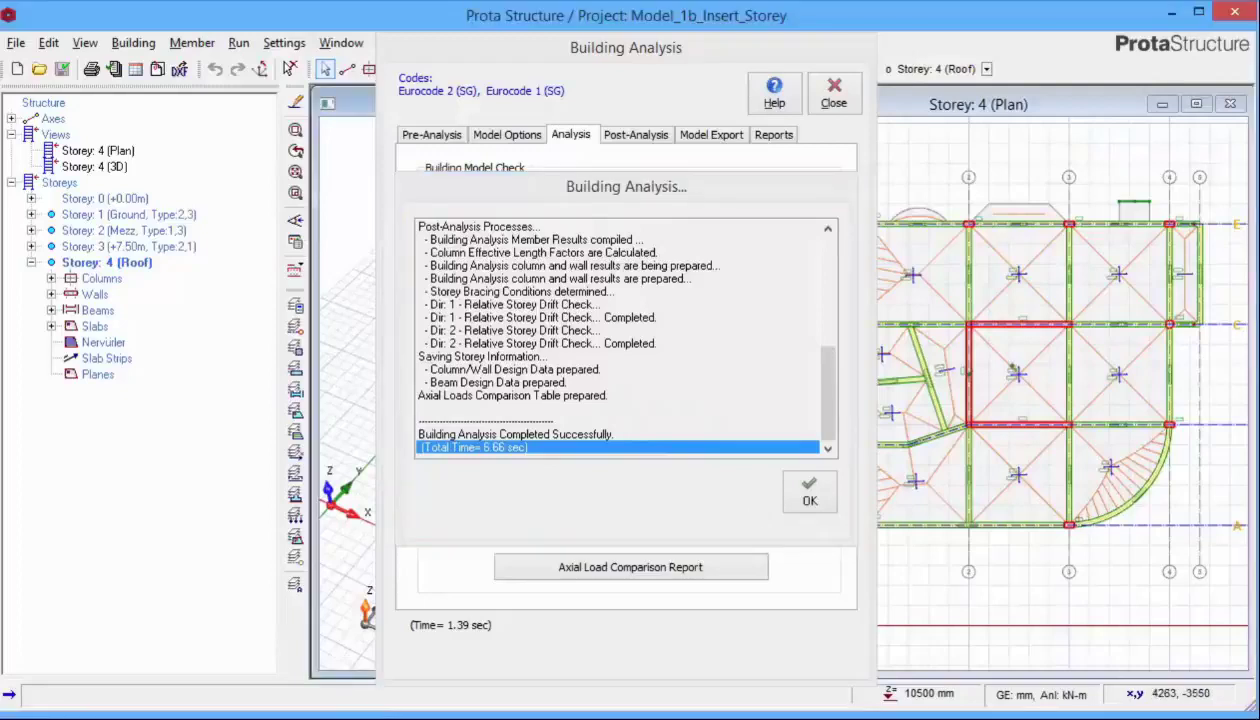